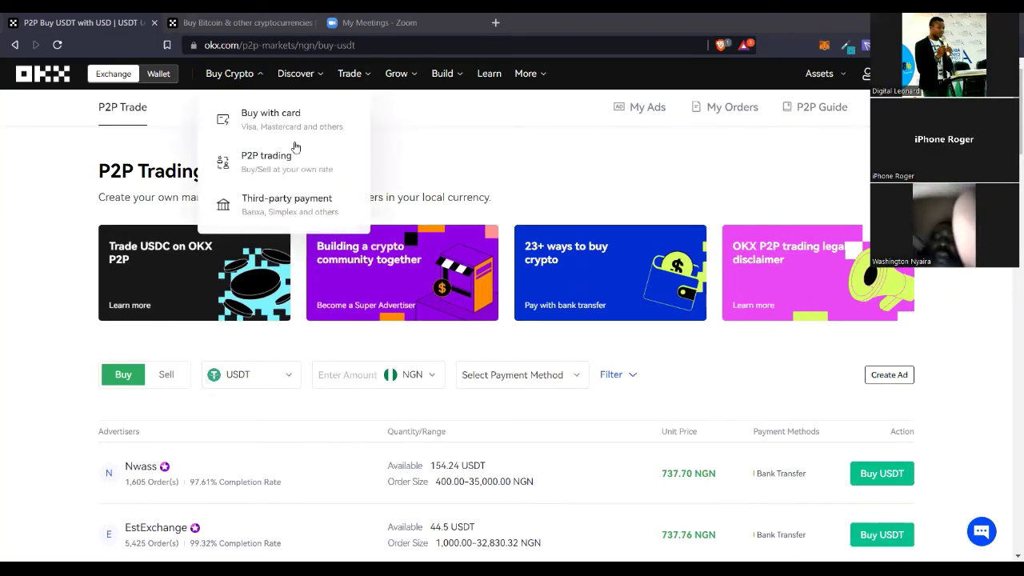
# Open the P2P trading marketplace from the crypto buying options.
pyautogui.moveTo(221, 84)
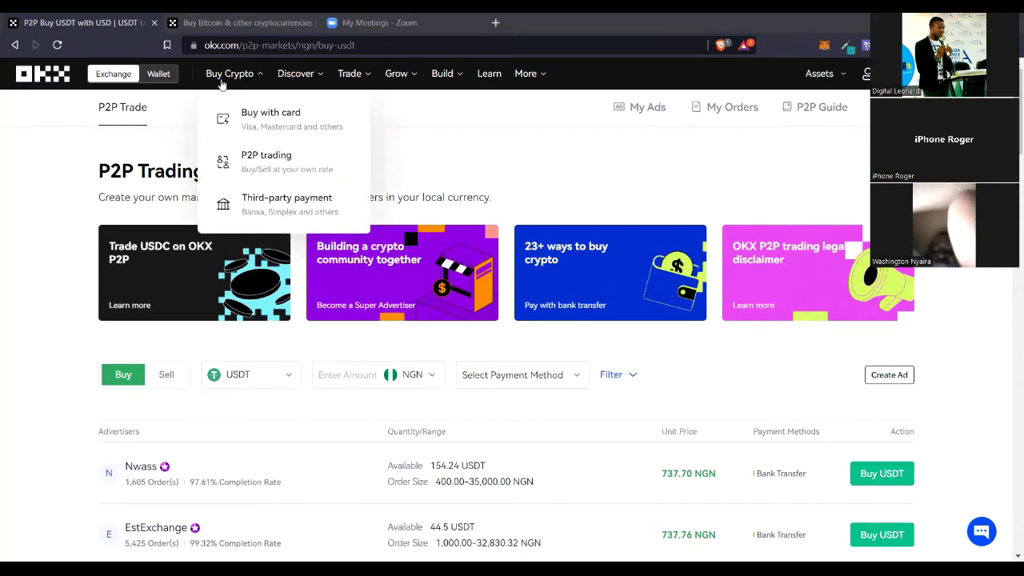
pyautogui.click(255, 161)
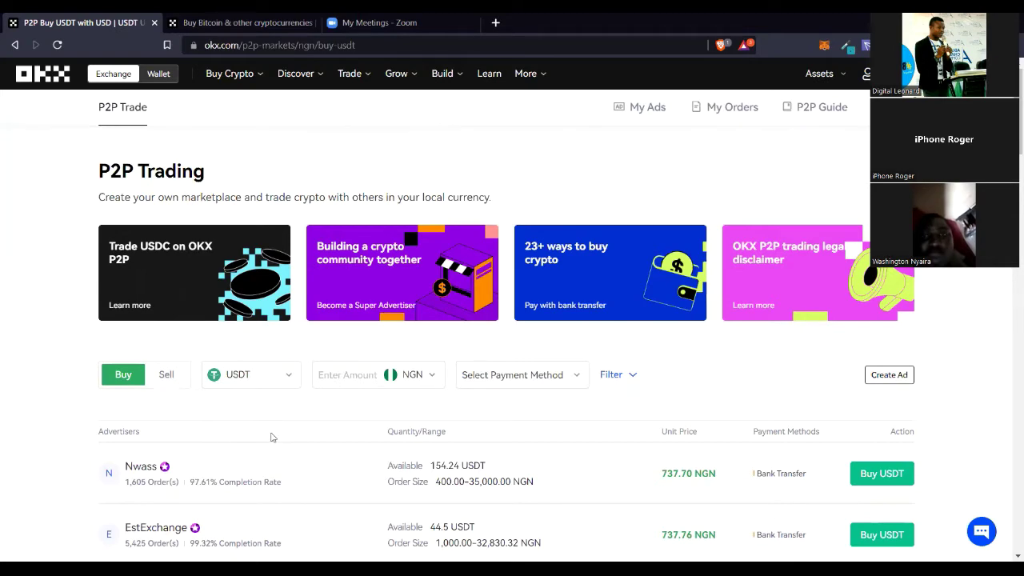
# Compare the advertisers' available USDT, NGN order size ranges, unit prices and payment methods in the buy offers.
pyautogui.scroll(-1, 277, 447)
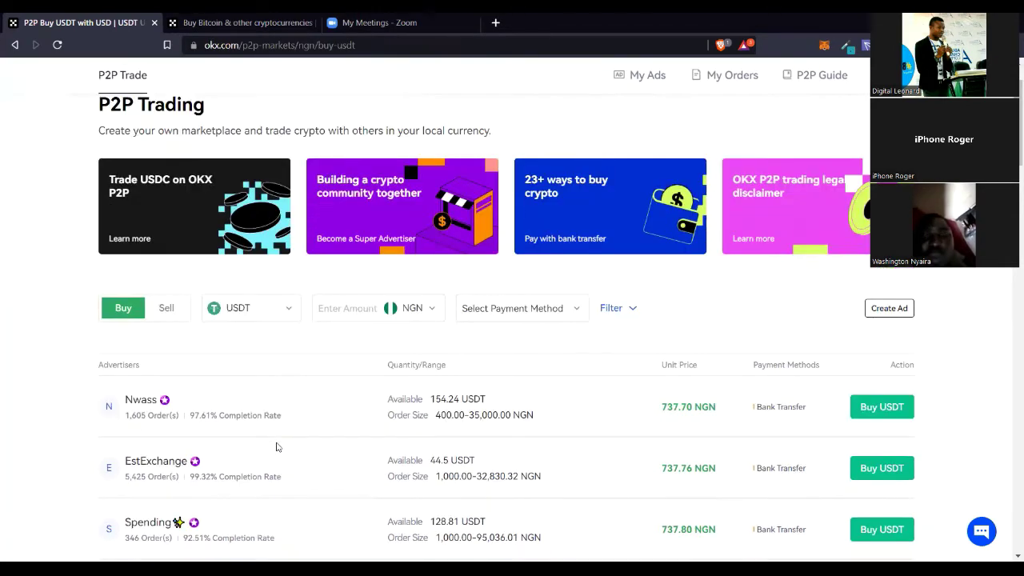
pyautogui.scroll(1, 272, 448)
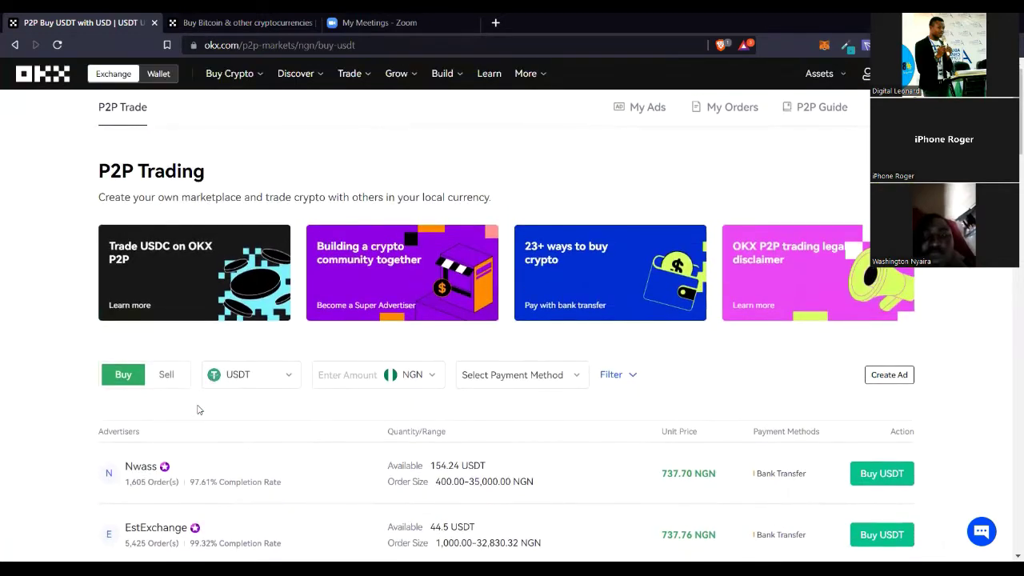
pyautogui.scroll(-2, 247, 384)
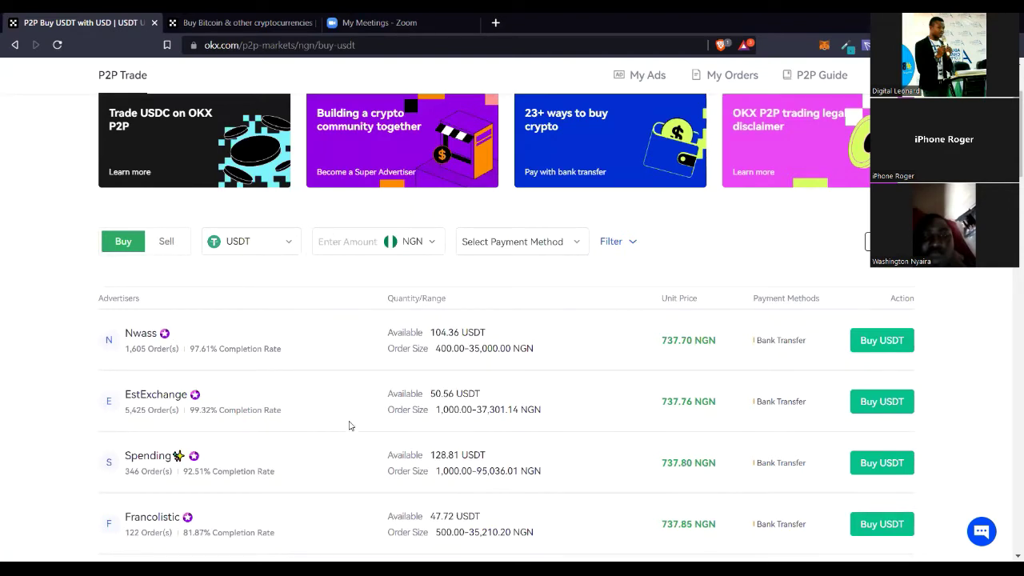
pyautogui.scroll(1, 349, 426)
pyautogui.scroll(-1, 320, 408)
pyautogui.scroll(-1, 246, 352)
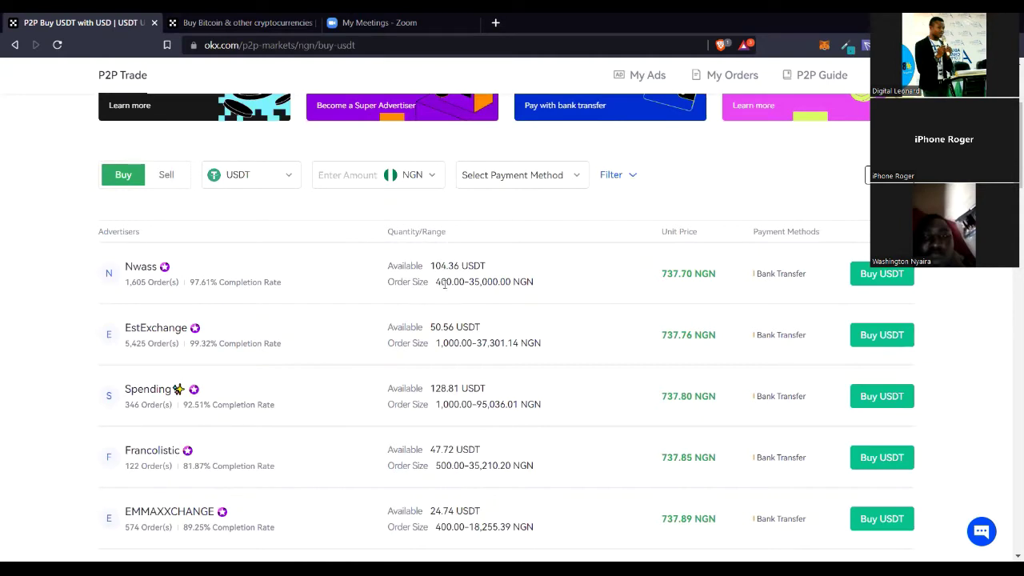
pyautogui.moveTo(469, 280); pyautogui.dragTo(533, 281)
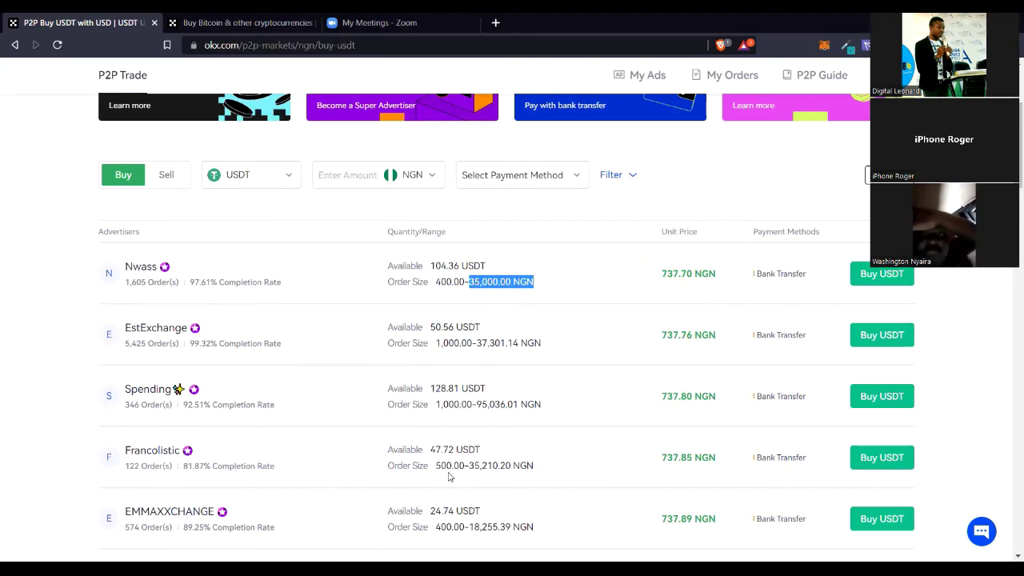
pyautogui.click(490, 404)
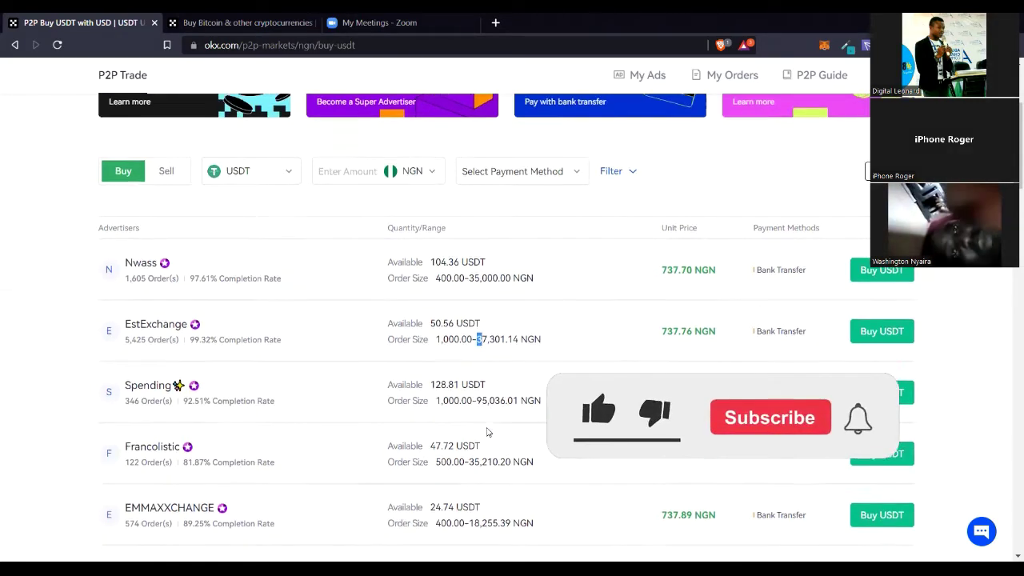
pyautogui.scroll(-1, 486, 429)
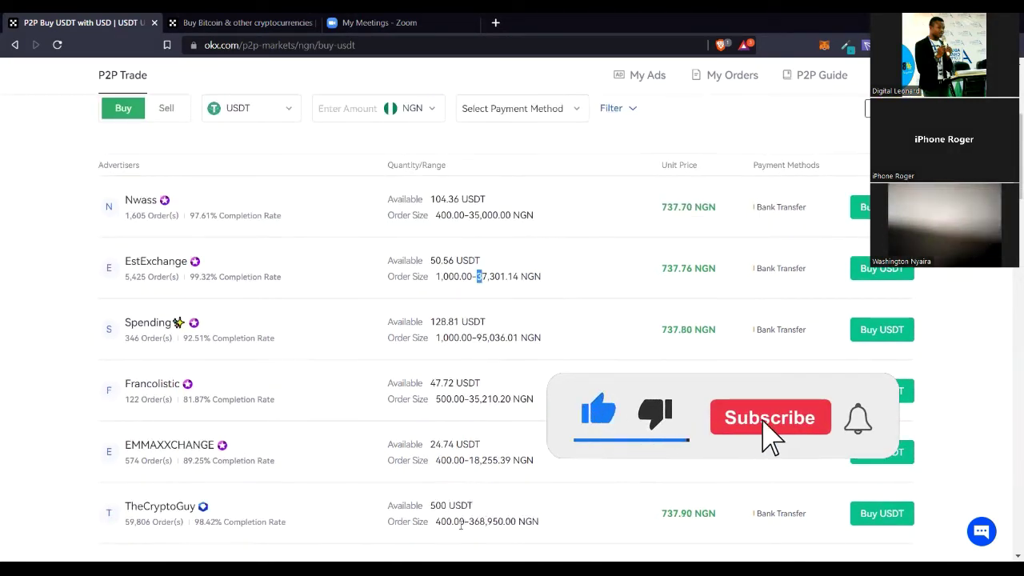
pyautogui.moveTo(473, 520); pyautogui.dragTo(492, 518)
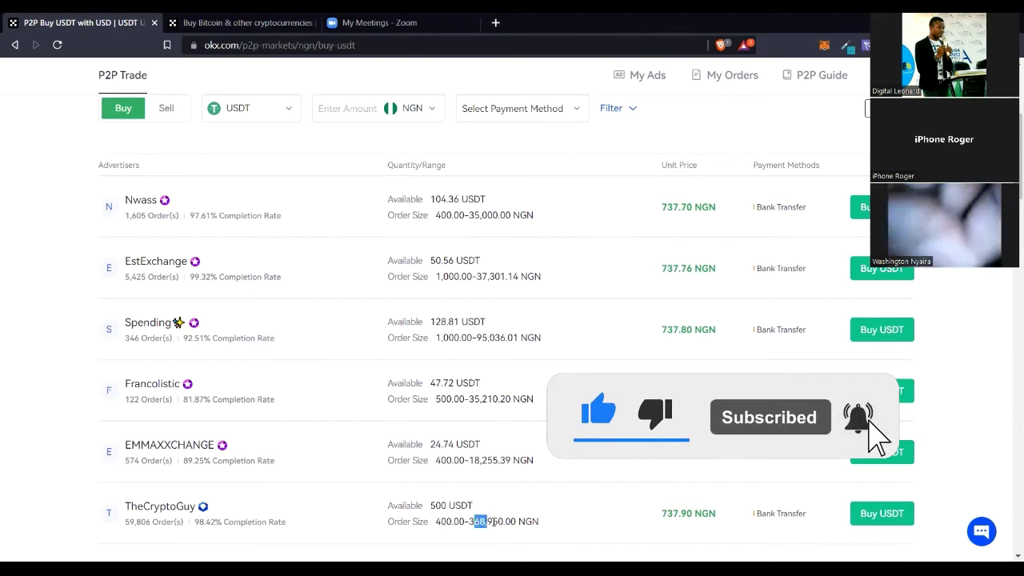
pyautogui.scroll(-1, 276, 516)
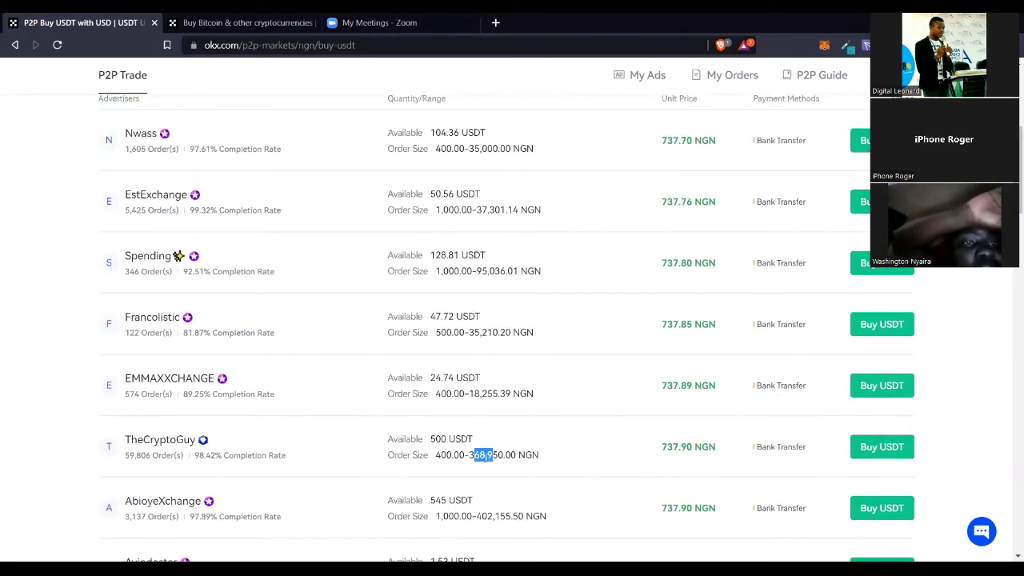
pyautogui.click(488, 454)
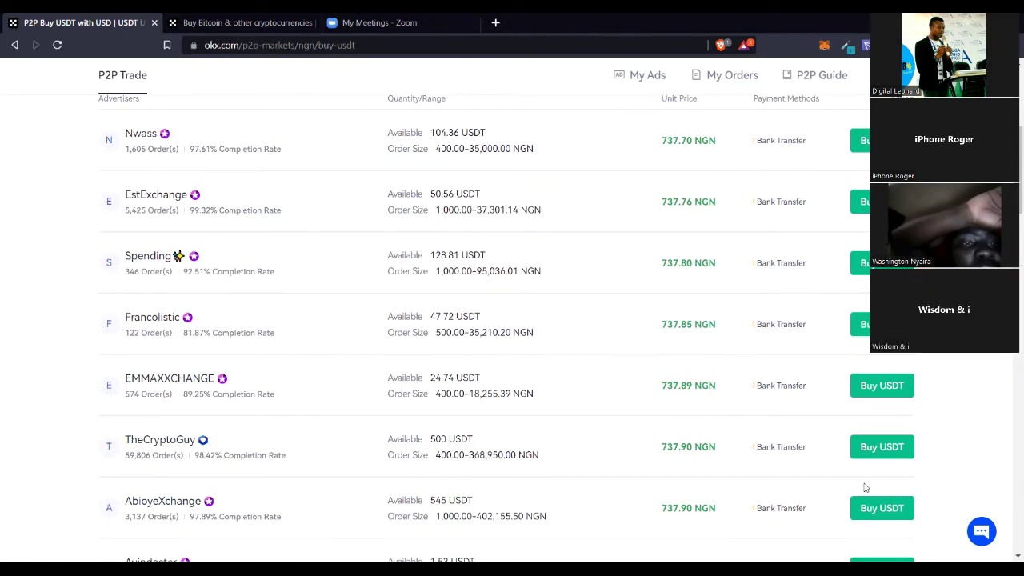
# Place and confirm an order with TheCryptoGuy to buy USDT for 100,000 NGN by bank transfer.
pyautogui.scroll(1, 865, 486)
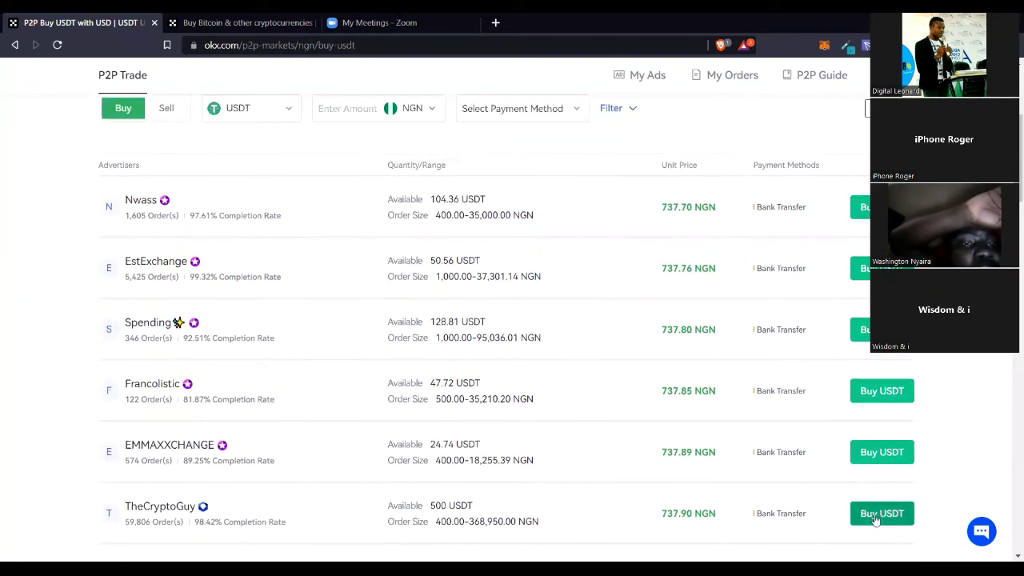
pyautogui.click(875, 516)
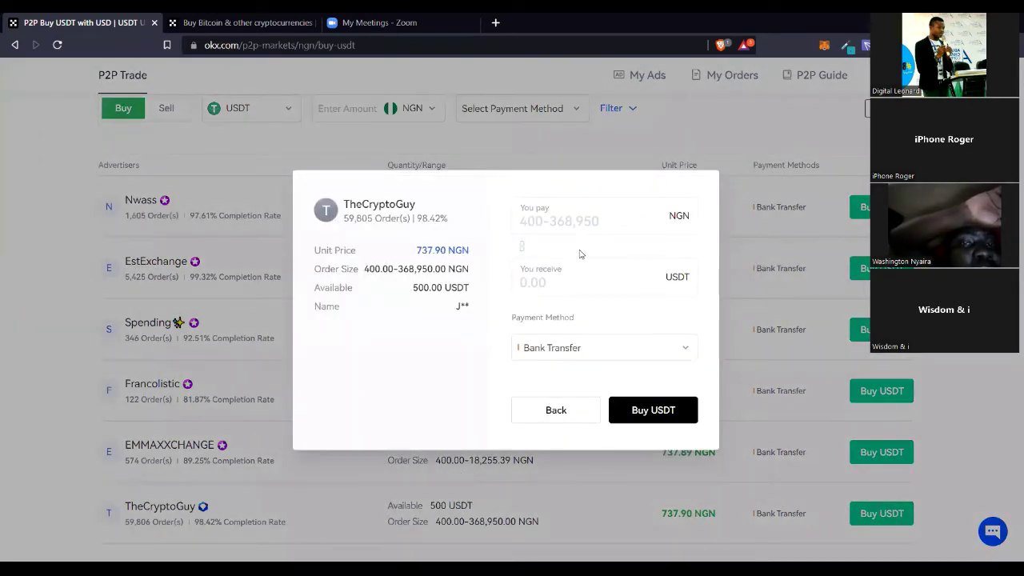
pyautogui.click(563, 217)
pyautogui.write('100')
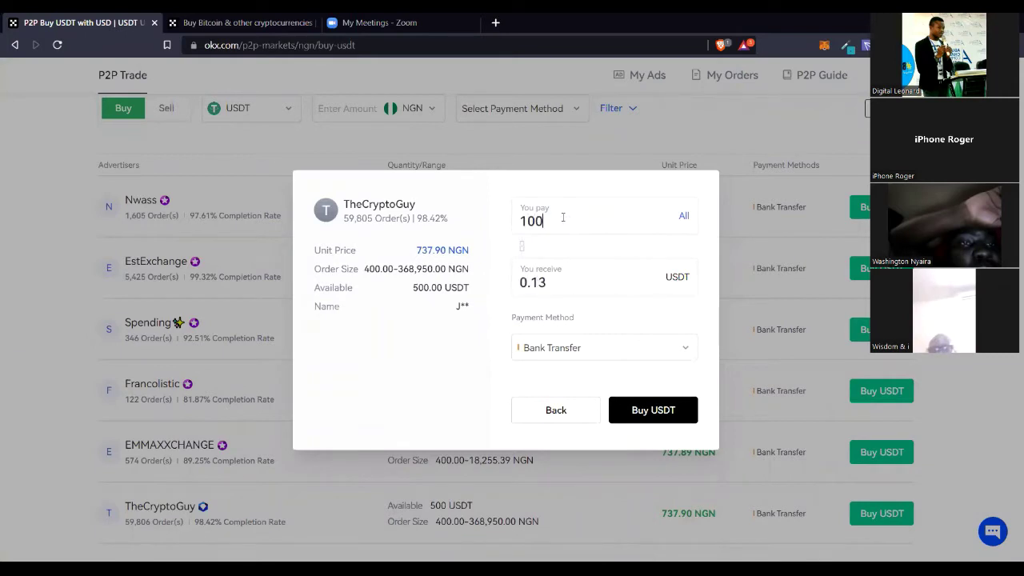
pyautogui.write(',000')
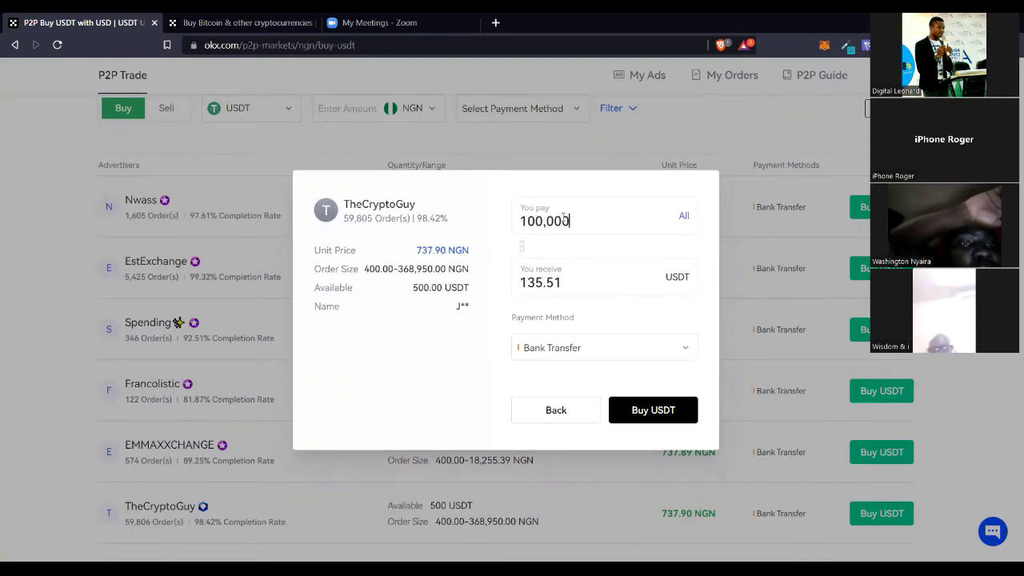
pyautogui.doubleClick(536, 281)
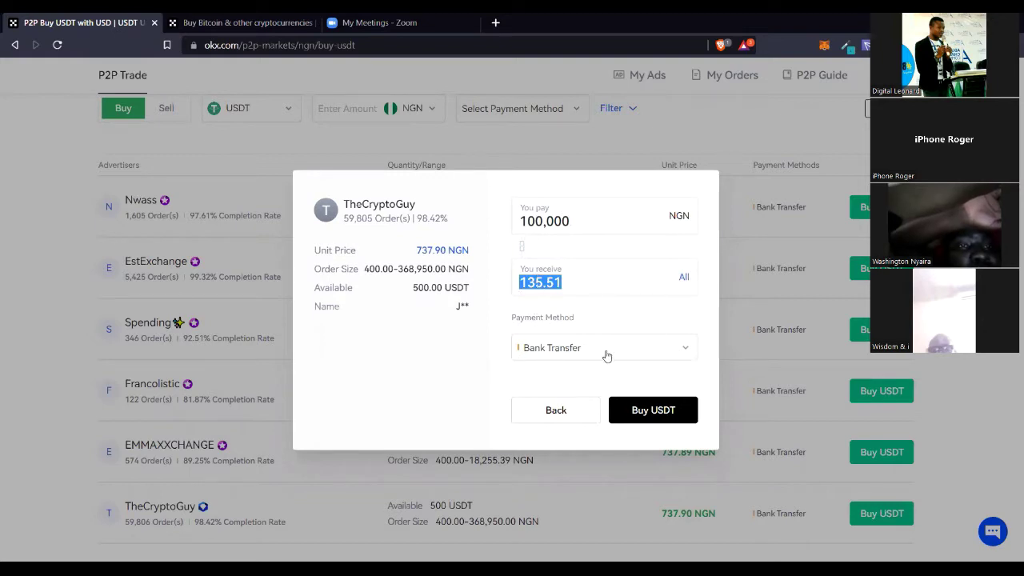
pyautogui.click(654, 410)
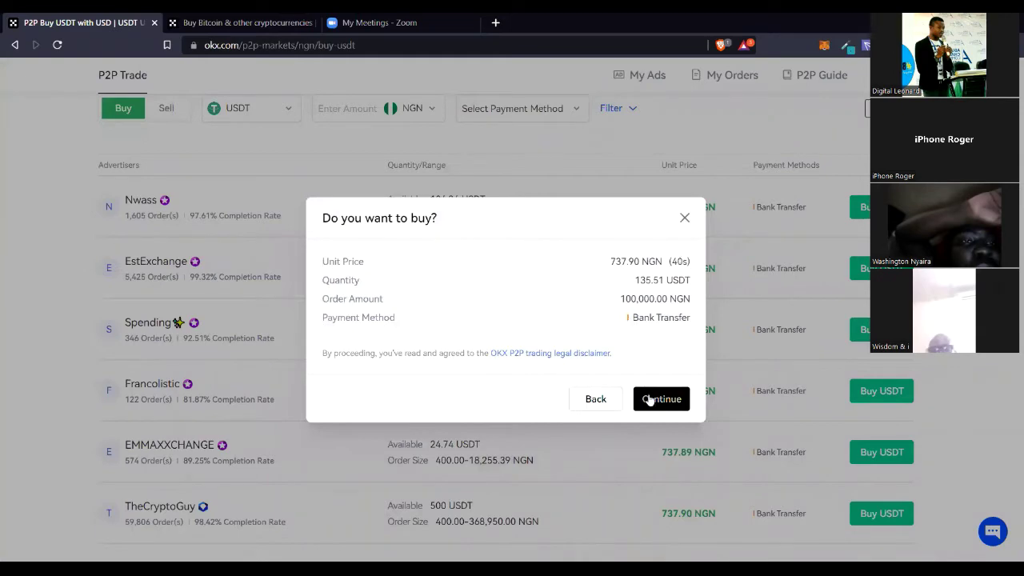
pyautogui.press('Return')
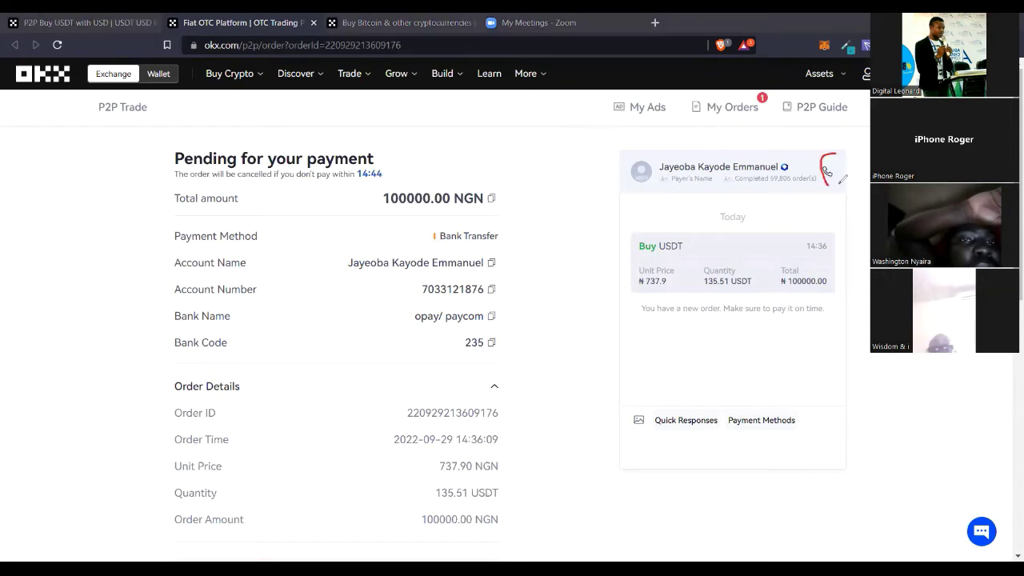
pyautogui.moveTo(838, 149); pyautogui.dragTo(841, 154)
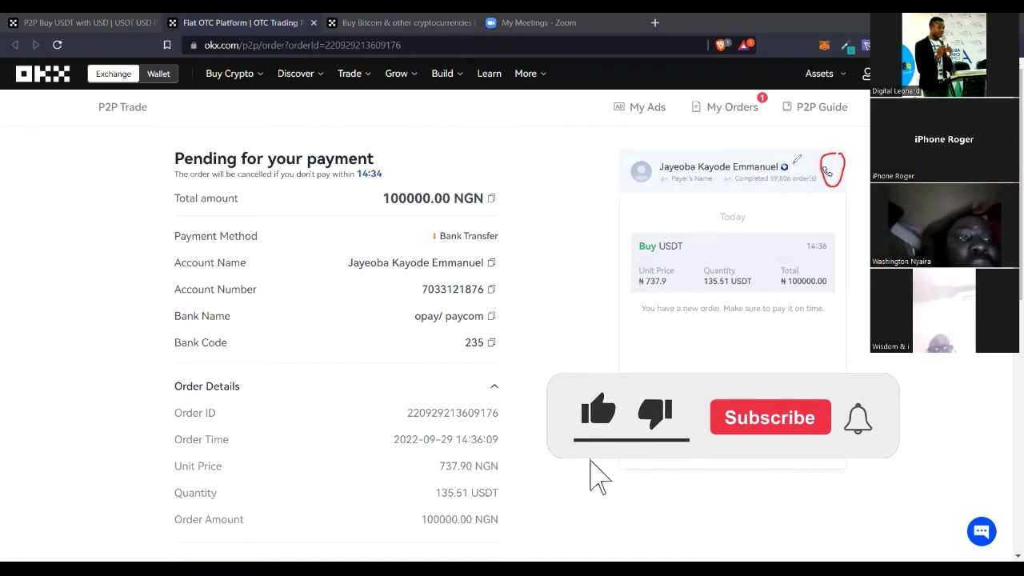
pyautogui.moveTo(790, 155); pyautogui.dragTo(793, 159)
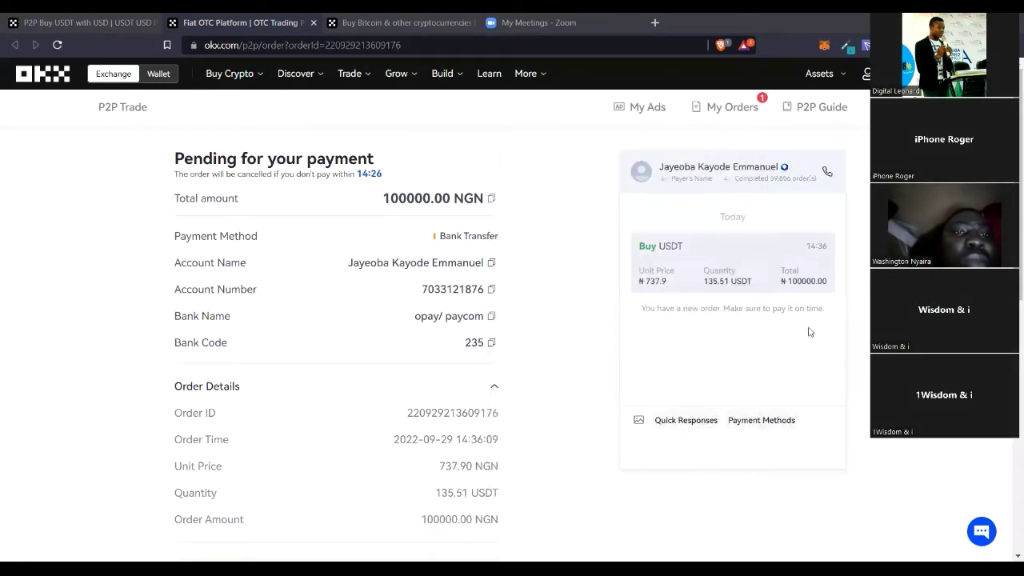
pyautogui.scroll(-1, 672, 336)
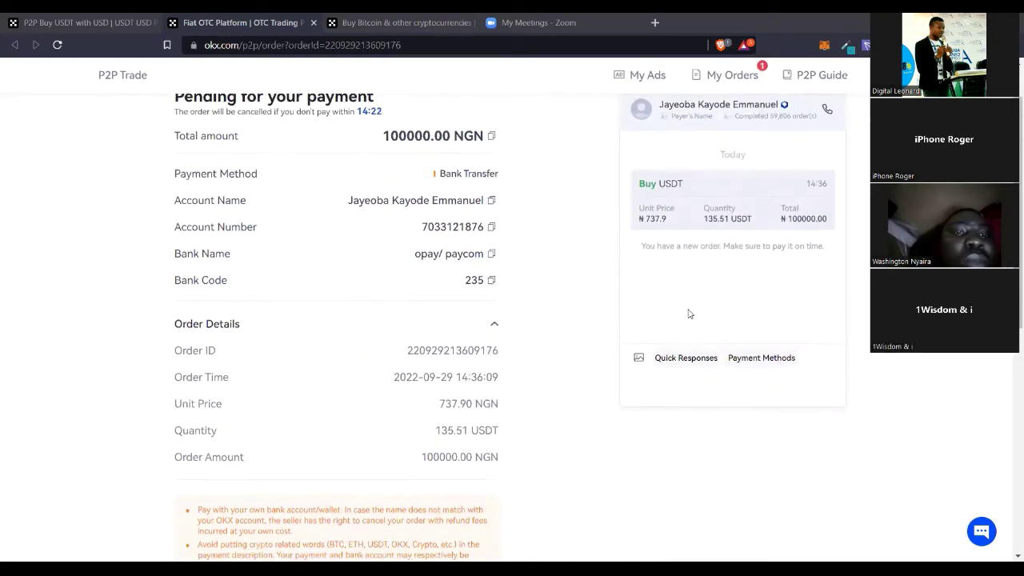
pyautogui.scroll(1, 688, 312)
# Send the message "hi" to the seller in the pending order's chat.
pyautogui.scroll(-1, 674, 335)
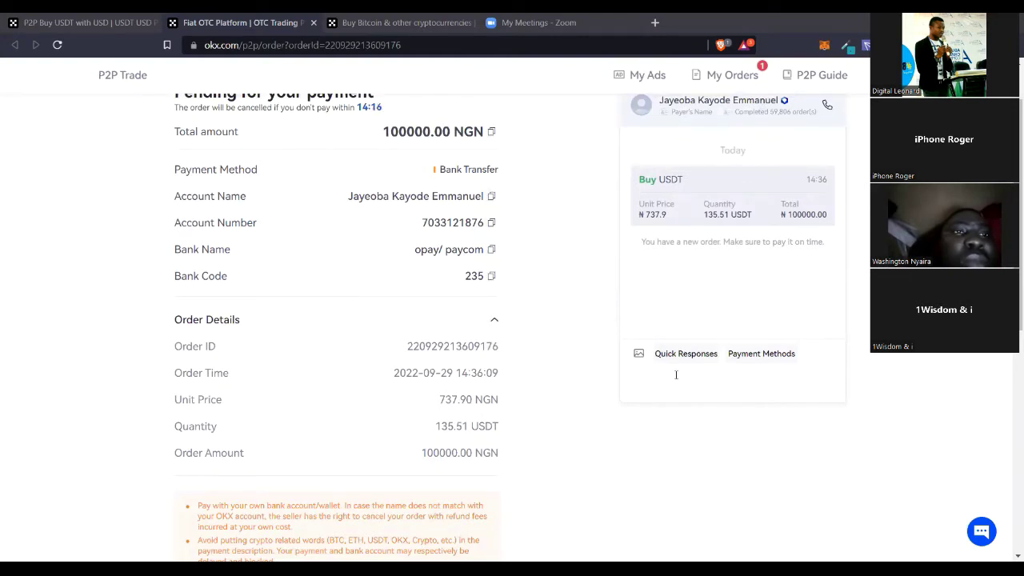
pyautogui.click(676, 374)
pyautogui.write('hi')
pyautogui.press('Return')
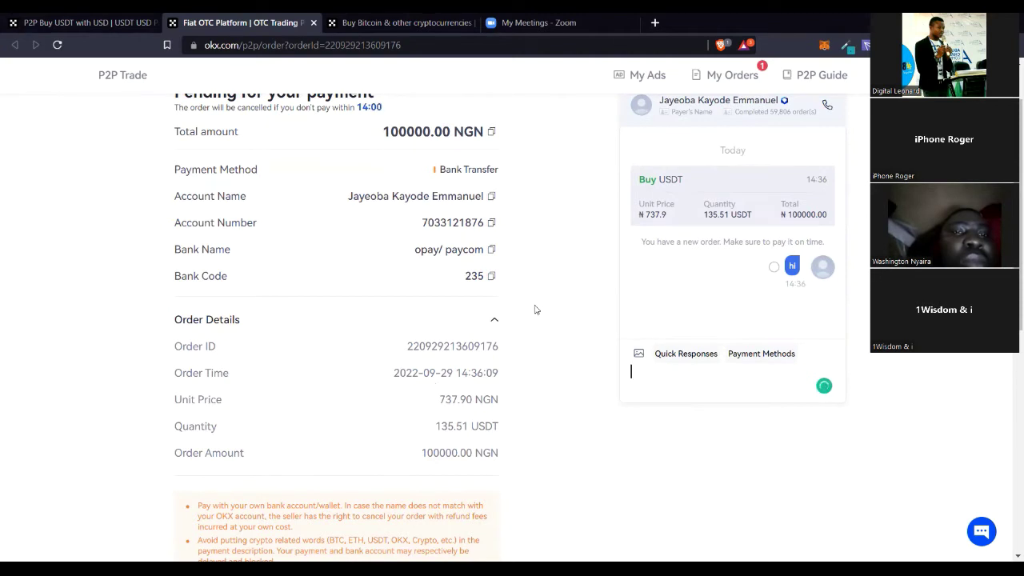
# Send the seller the chat message "are you available please".
pyautogui.scroll(1, 433, 339)
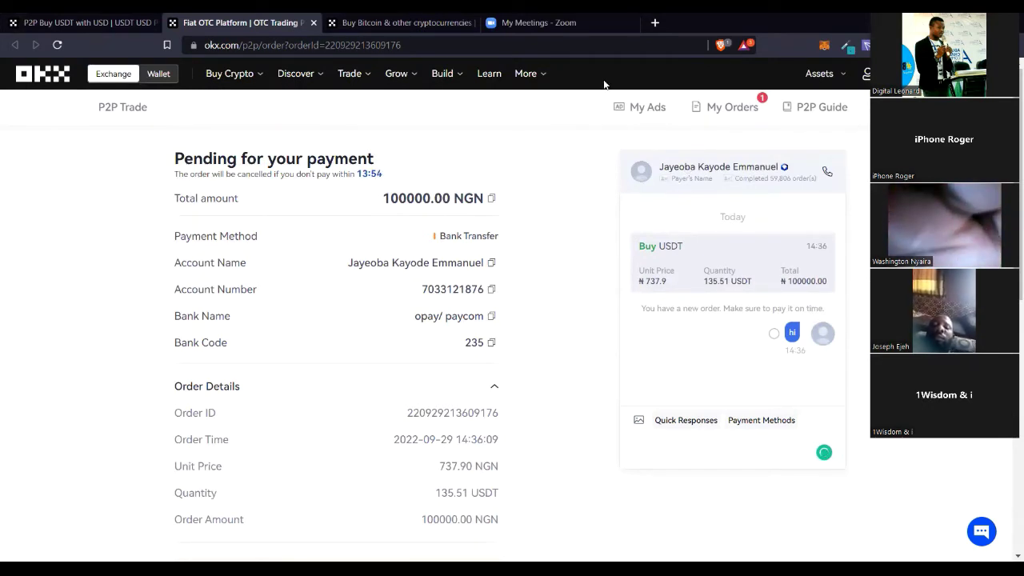
pyautogui.moveTo(387, 145)
pyautogui.mouseDown()
pyautogui.moveTo(374, 200)
pyautogui.moveTo(328, 164)
pyautogui.moveTo(356, 151)
pyautogui.mouseUp()
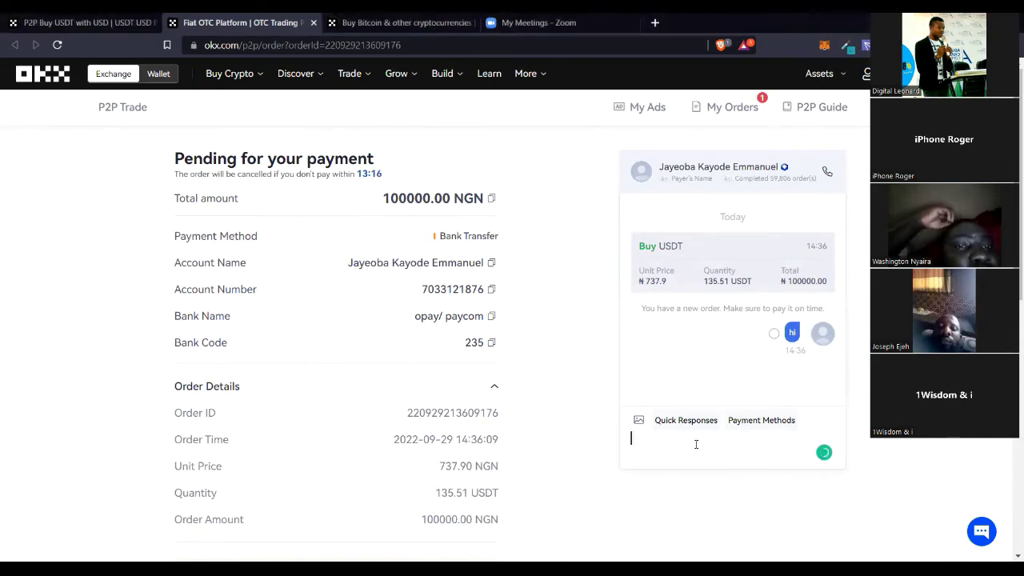
pyautogui.write('e')
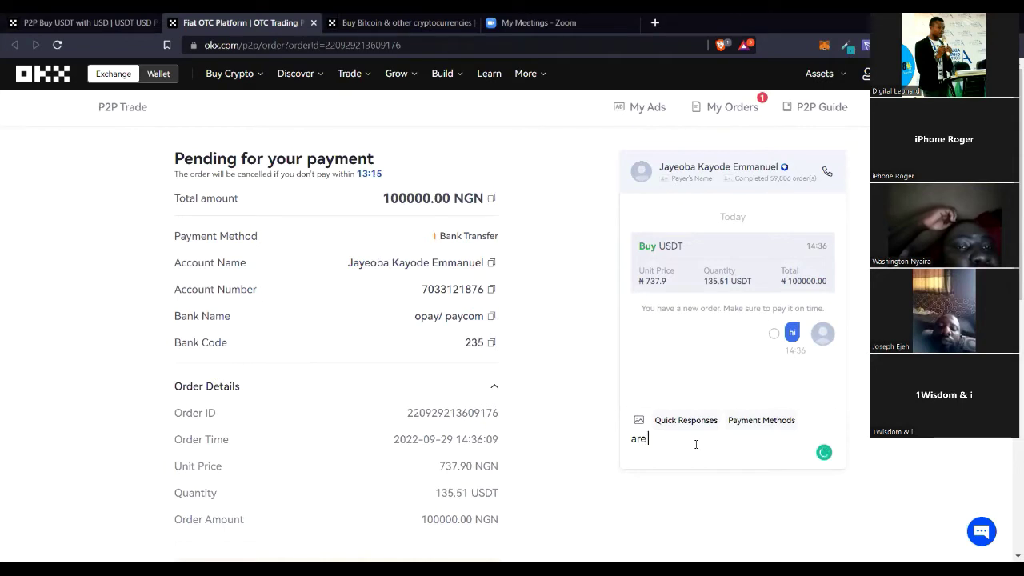
pyautogui.write(' you')
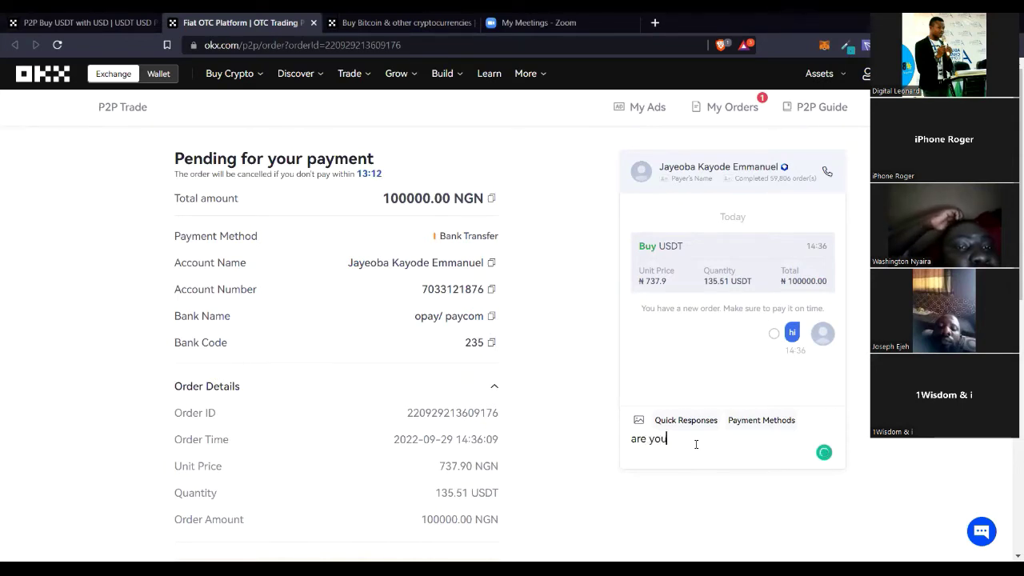
pyautogui.write(' availa')
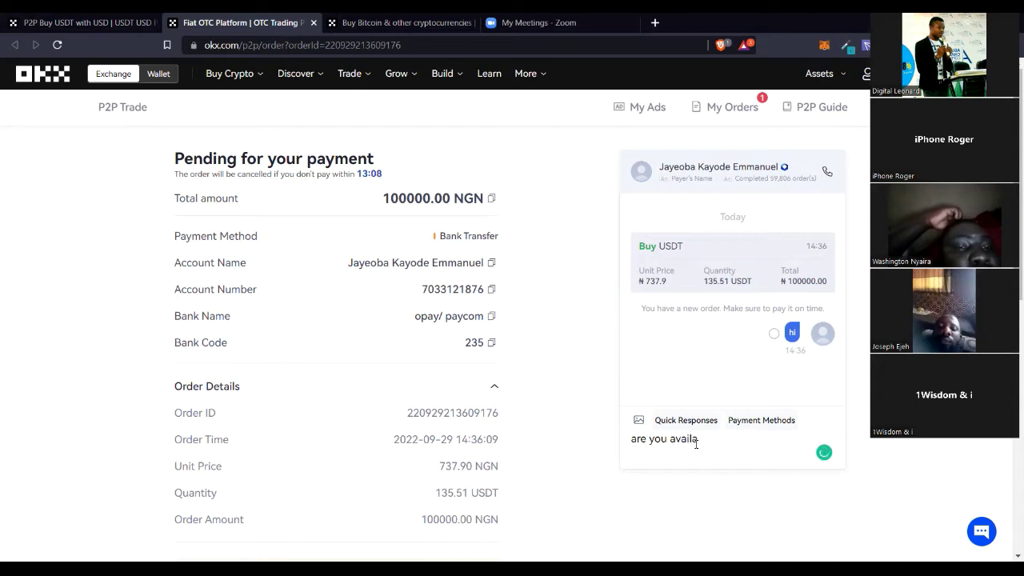
pyautogui.write('ble please')
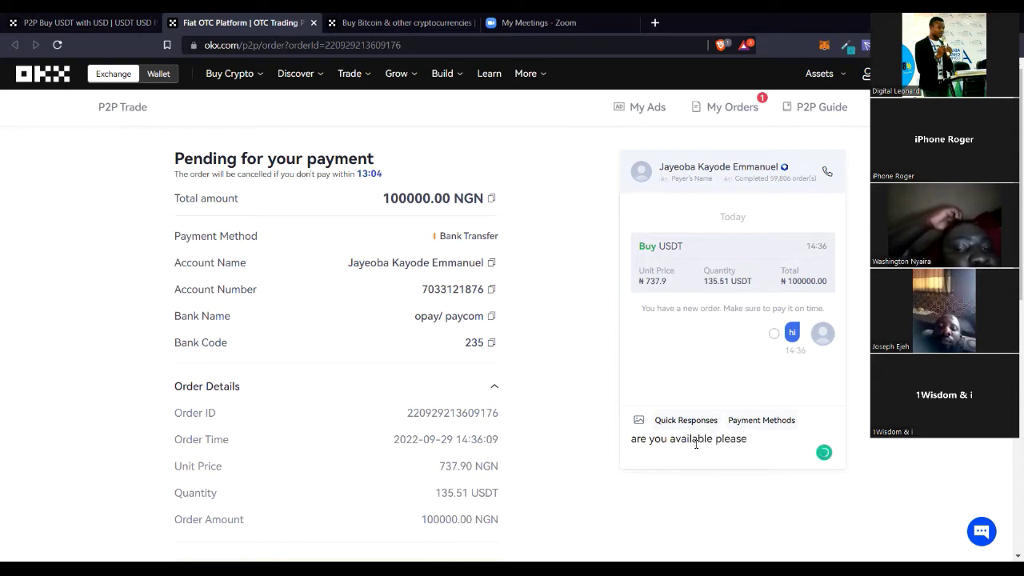
pyautogui.press('Return')
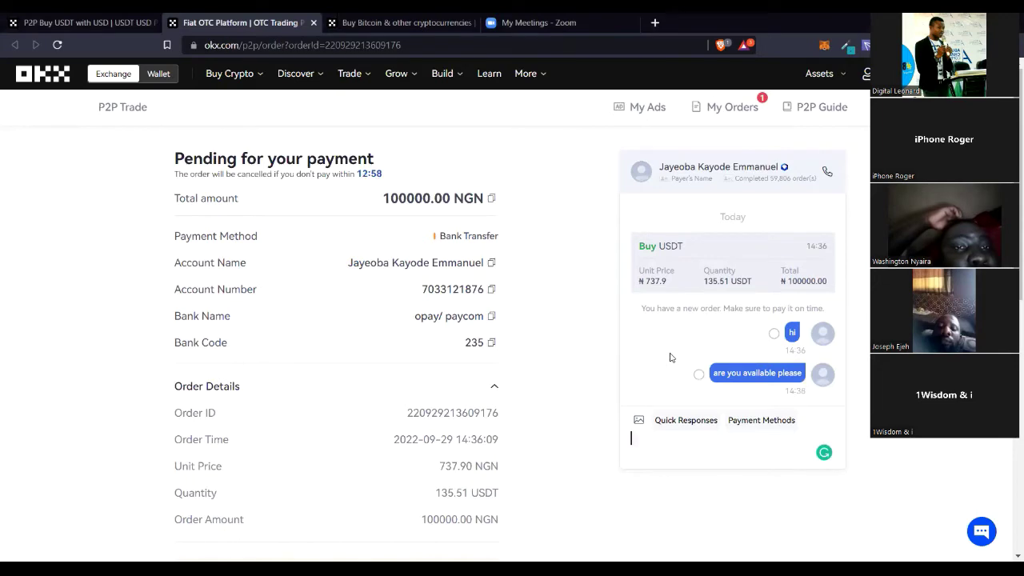
pyautogui.scroll(-1, 670, 356)
pyautogui.scroll(1, 670, 356)
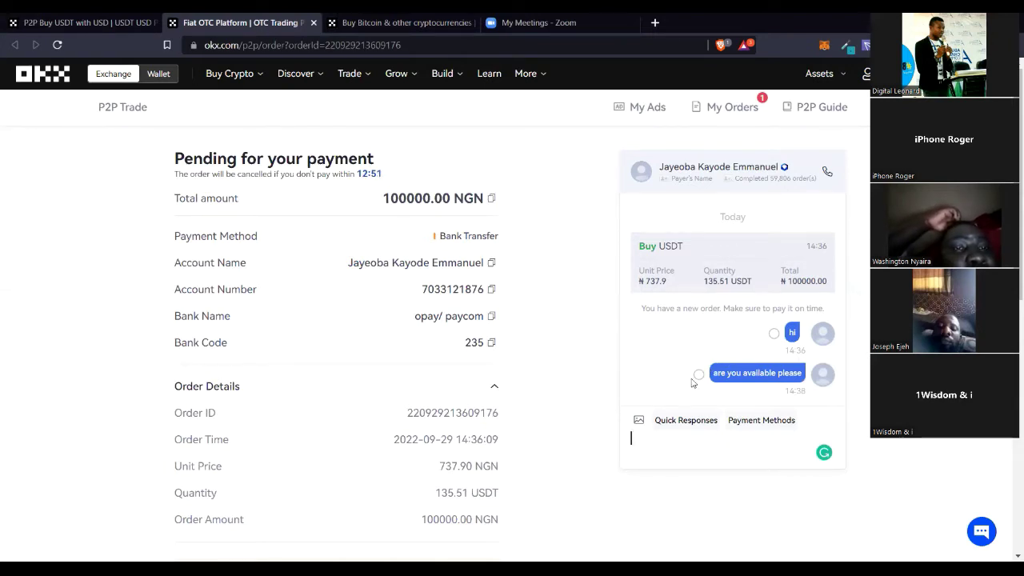
pyautogui.scroll(-1, 636, 380)
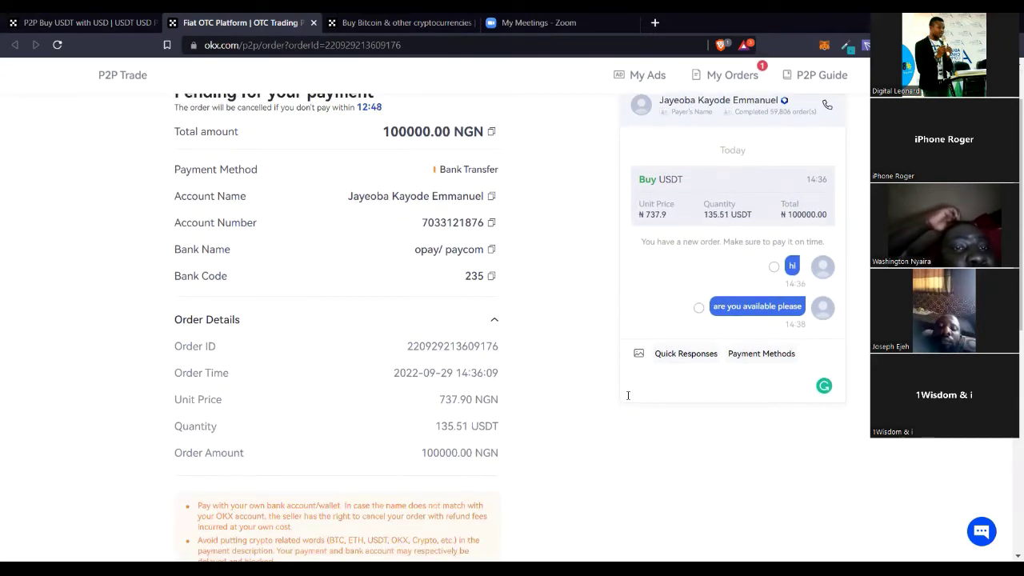
pyautogui.scroll(1, 628, 396)
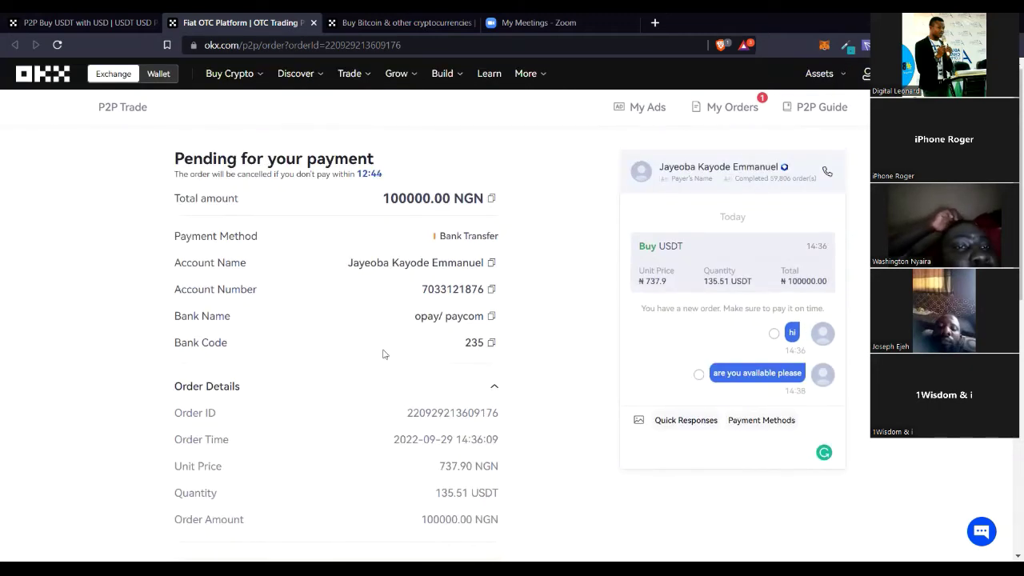
pyautogui.scroll(-1, 433, 346)
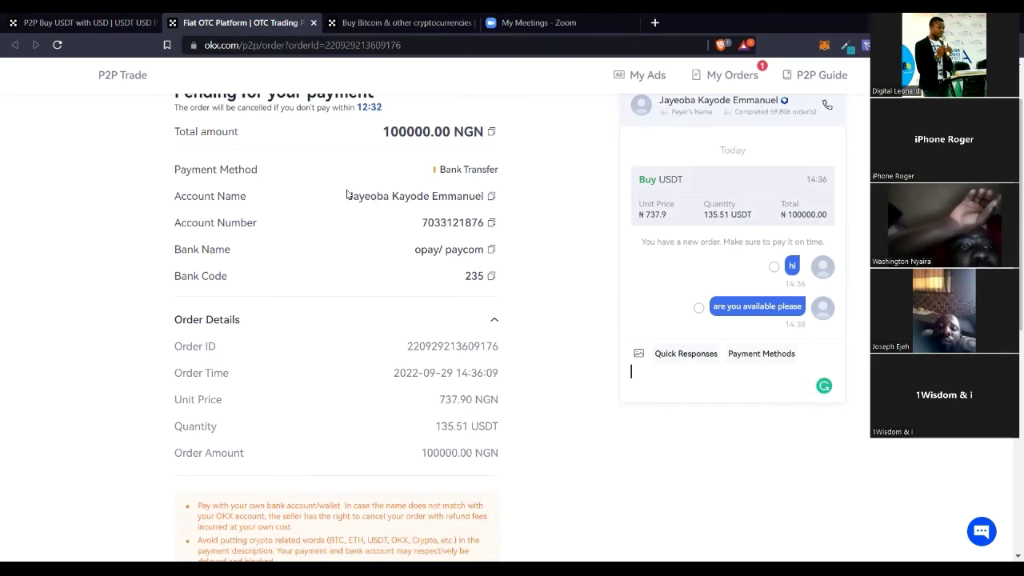
# Review the seller's account name, account number and bank name, along with the order details, in the pending order.
pyautogui.moveTo(347, 195); pyautogui.dragTo(469, 198)
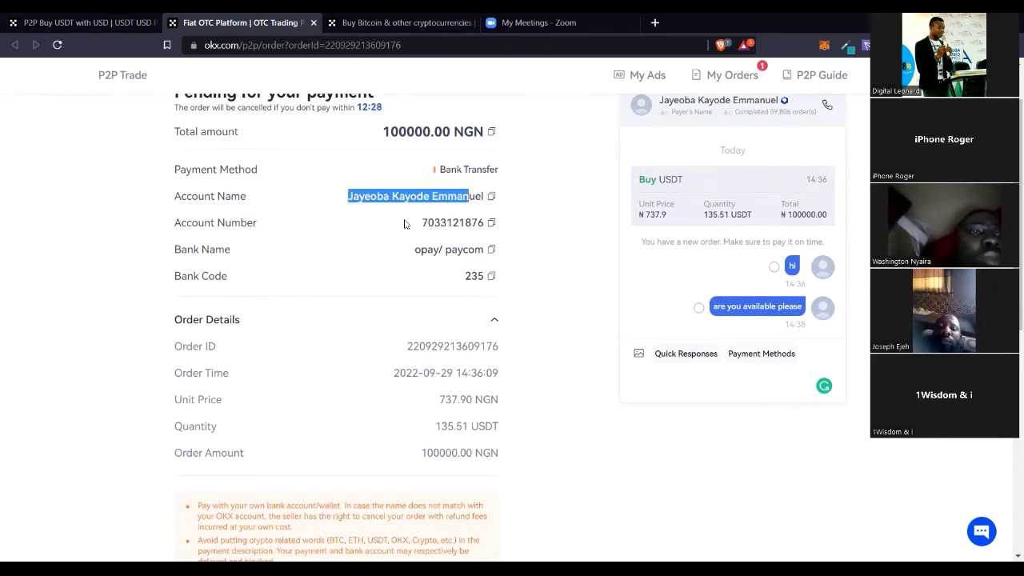
pyautogui.moveTo(410, 223); pyautogui.dragTo(478, 223)
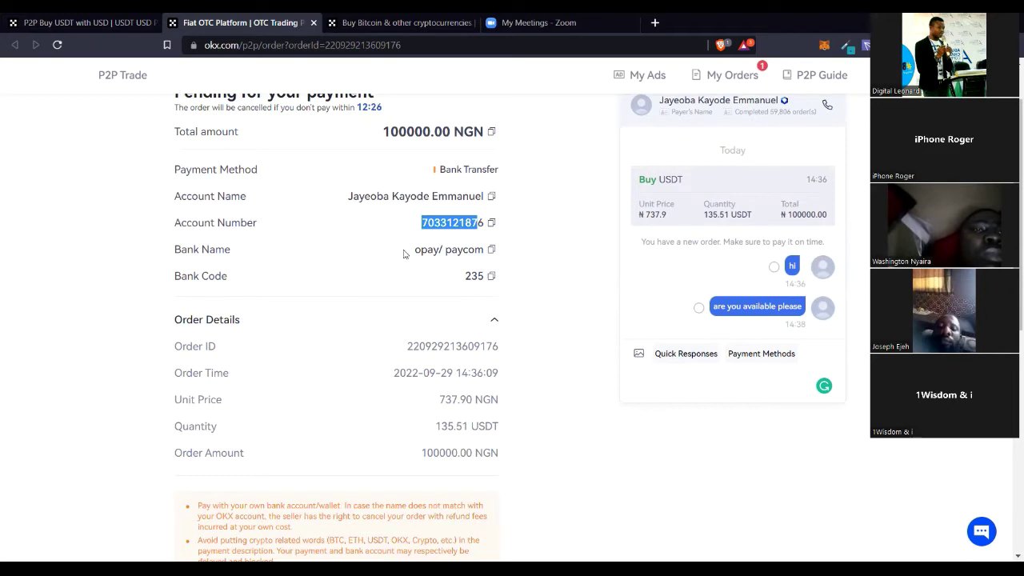
pyautogui.moveTo(414, 249); pyautogui.dragTo(475, 250)
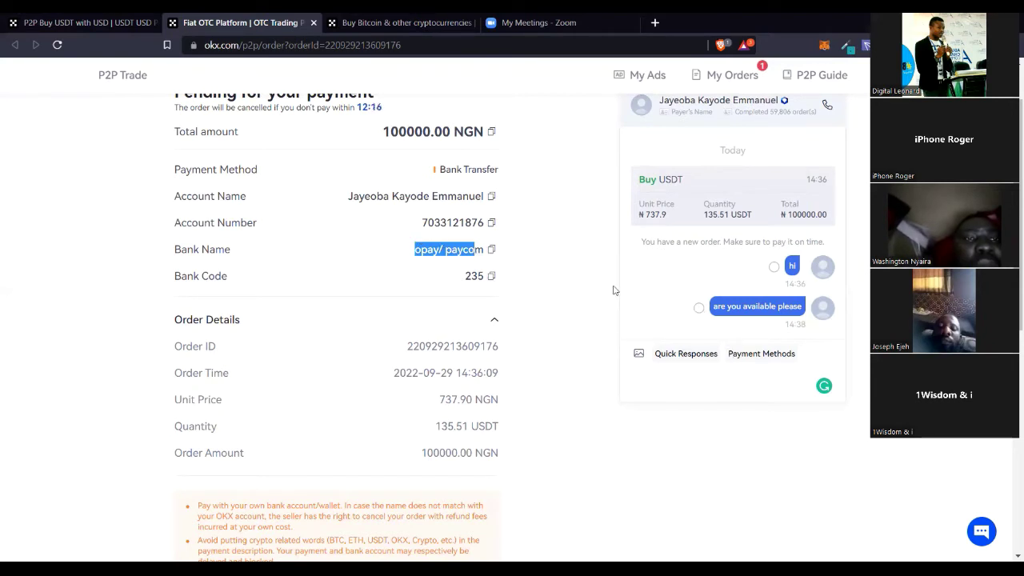
pyautogui.scroll(-2, 600, 354)
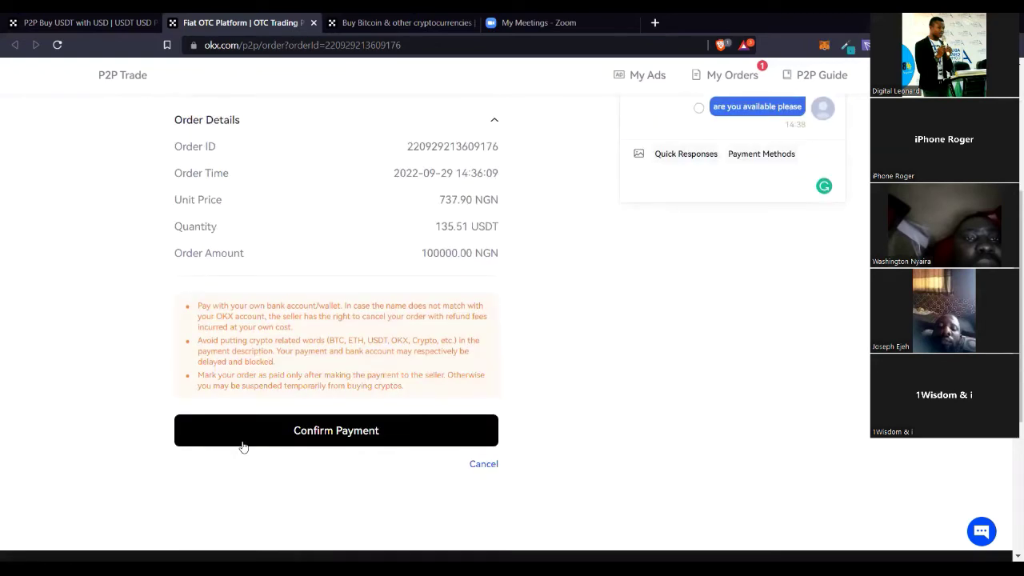
pyautogui.scroll(3, 530, 373)
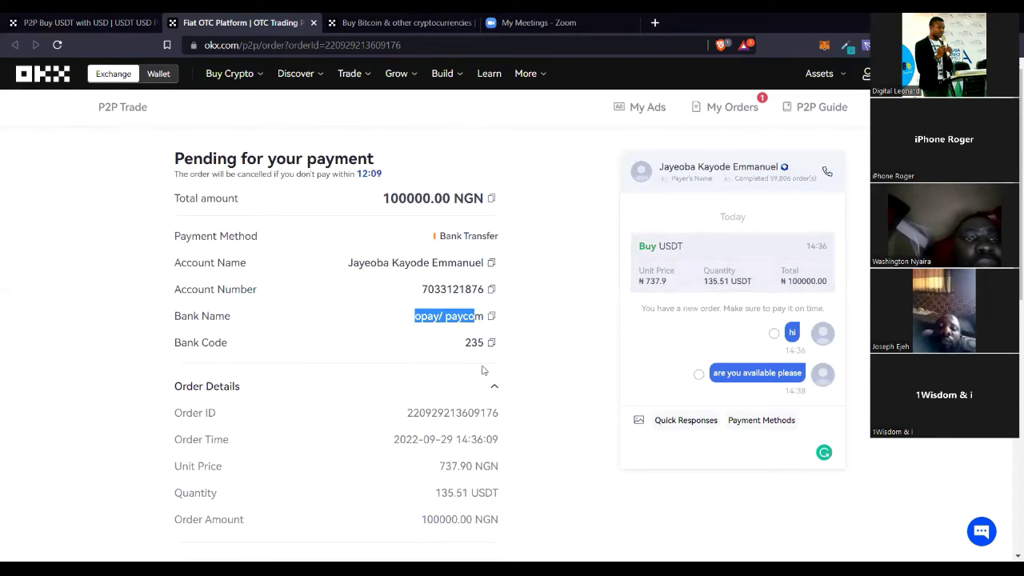
pyautogui.scroll(-2, 483, 370)
pyautogui.click(109, 278)
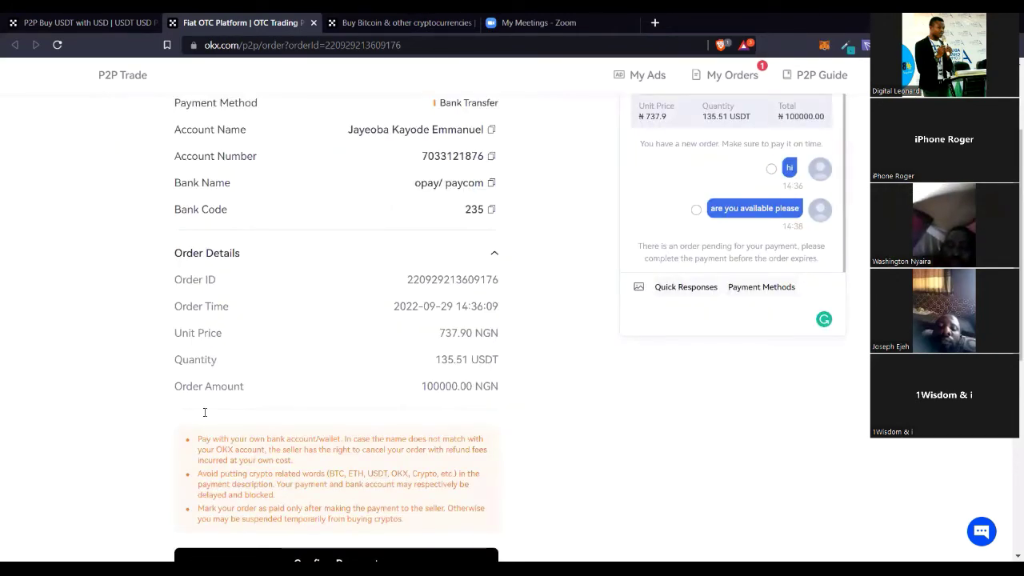
# Mark the pending order as paid and confirm that the payment to the seller was made.
pyautogui.scroll(-2, 279, 425)
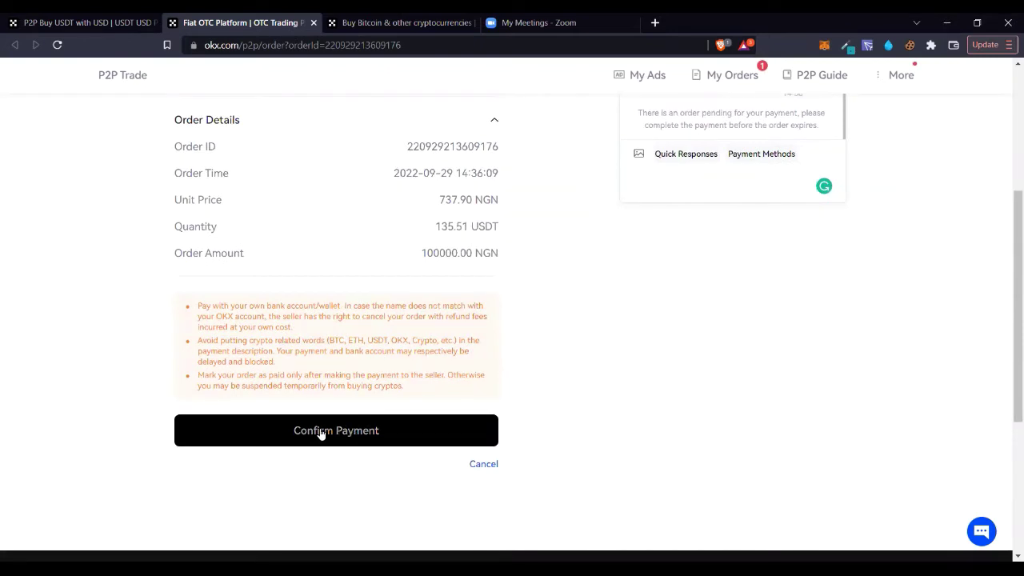
pyautogui.click(319, 432)
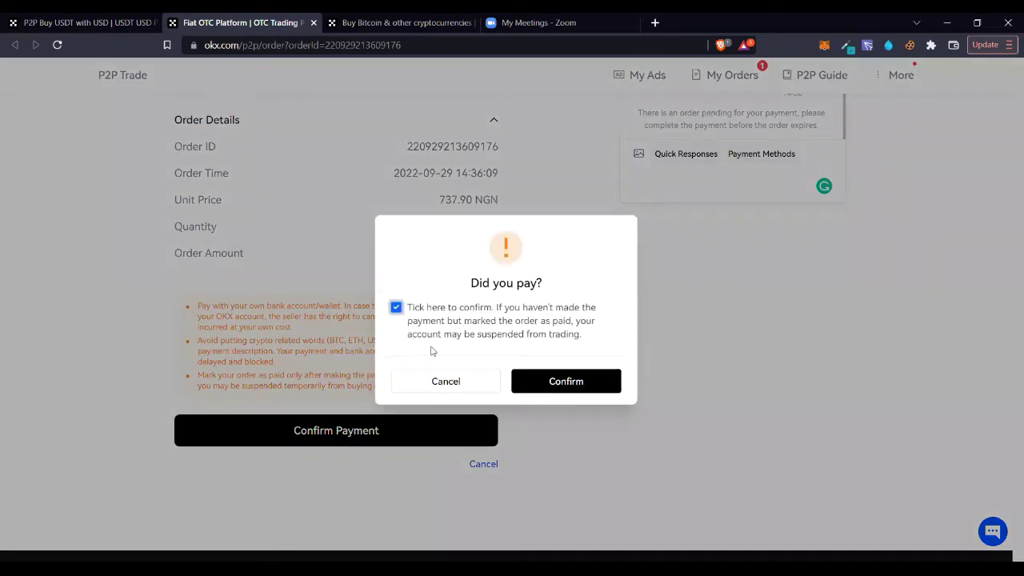
pyautogui.click(562, 380)
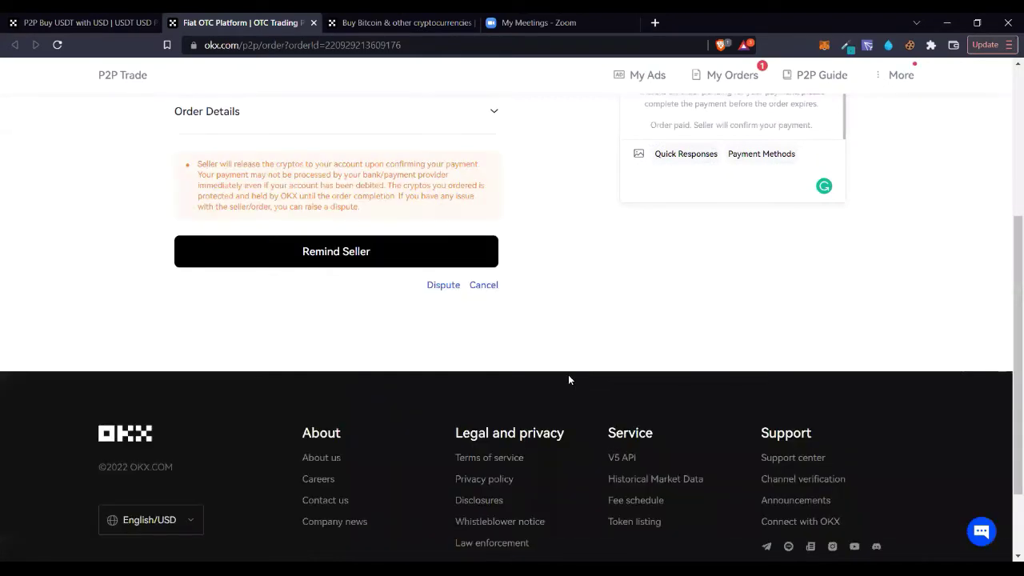
# Send the seller a reminder to release the USDT and close the reminder notice.
pyautogui.scroll(3, 322, 457)
pyautogui.click(321, 458)
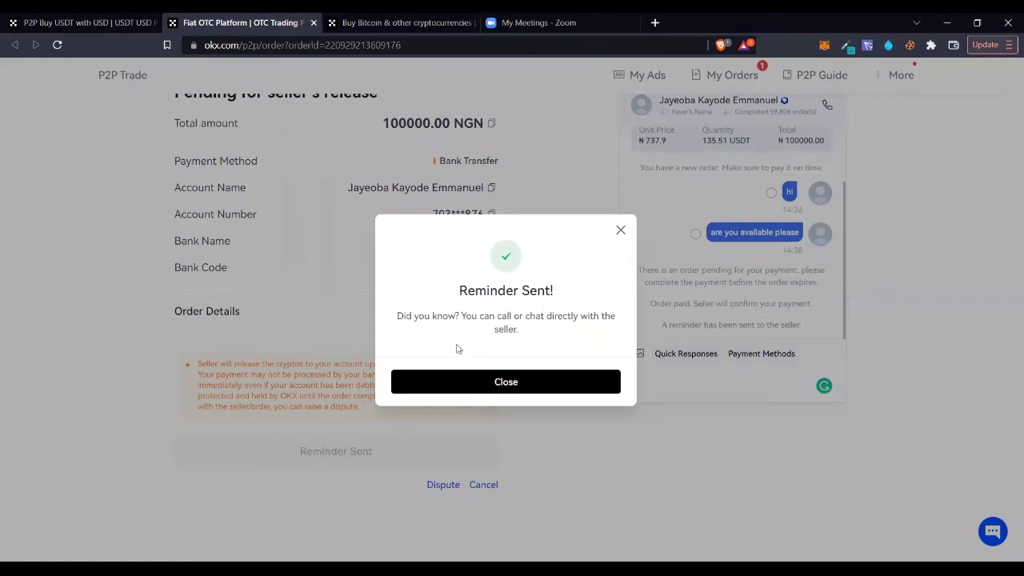
pyautogui.click(516, 384)
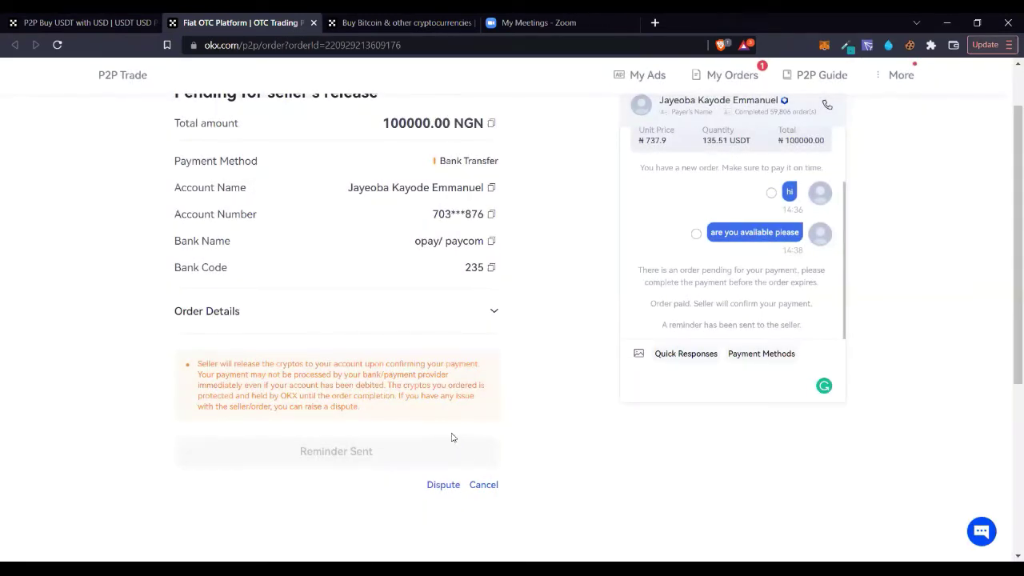
# Check the paid order's payment details and the seller release notice while waiting for the crypto.
pyautogui.scroll(2, 451, 437)
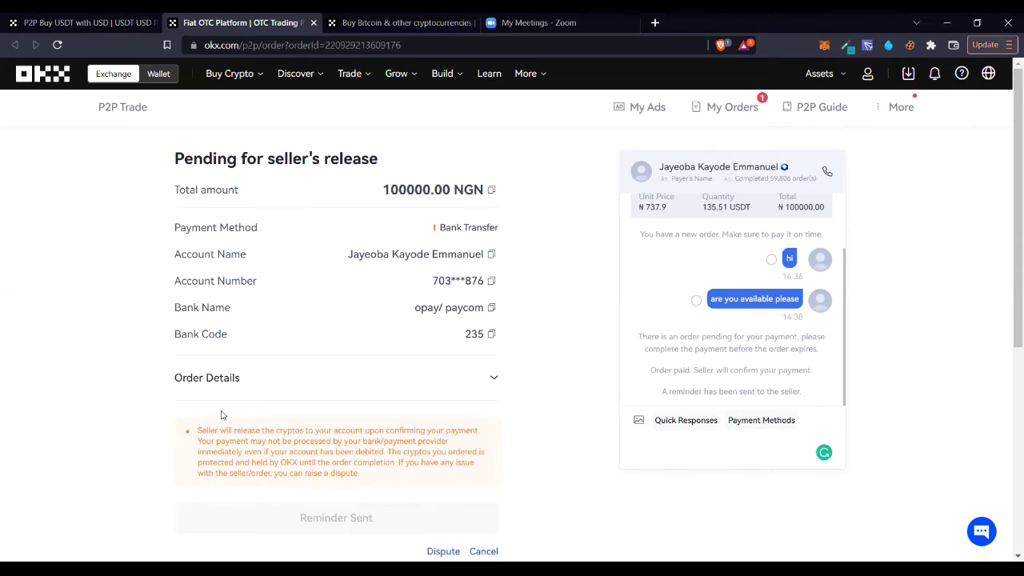
pyautogui.scroll(-3, 621, 333)
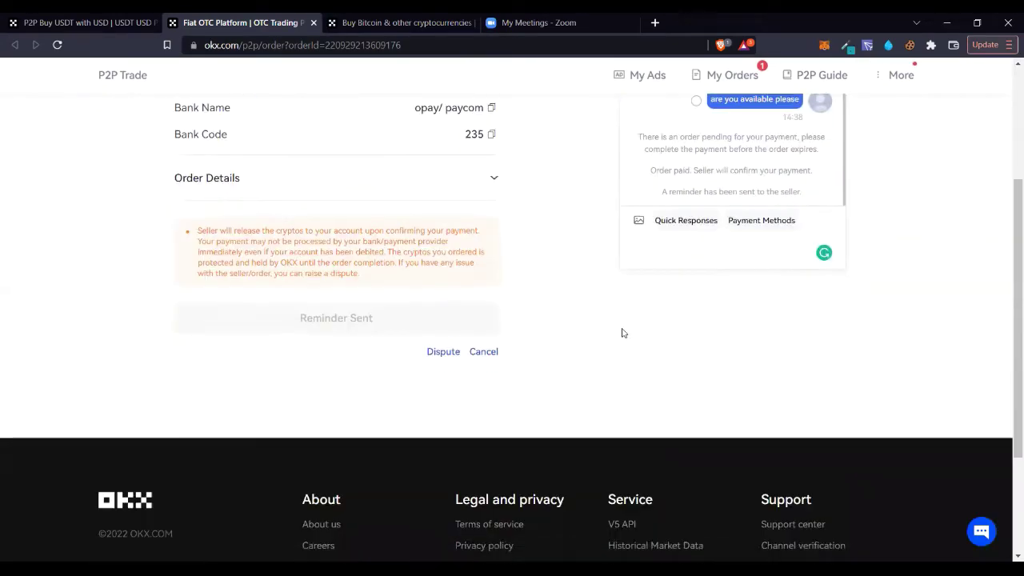
pyautogui.scroll(3, 457, 331)
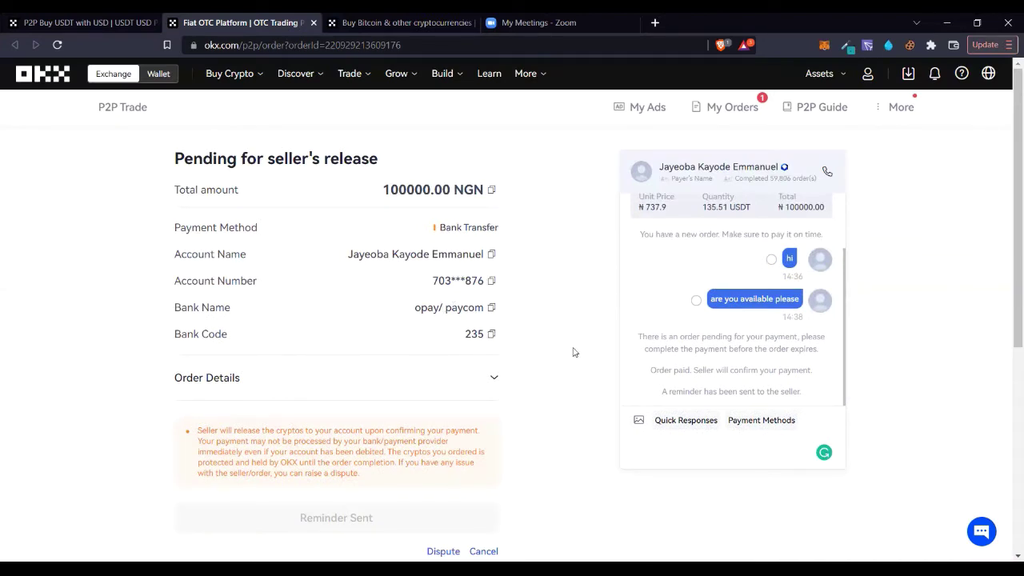
pyautogui.scroll(-1, 425, 402)
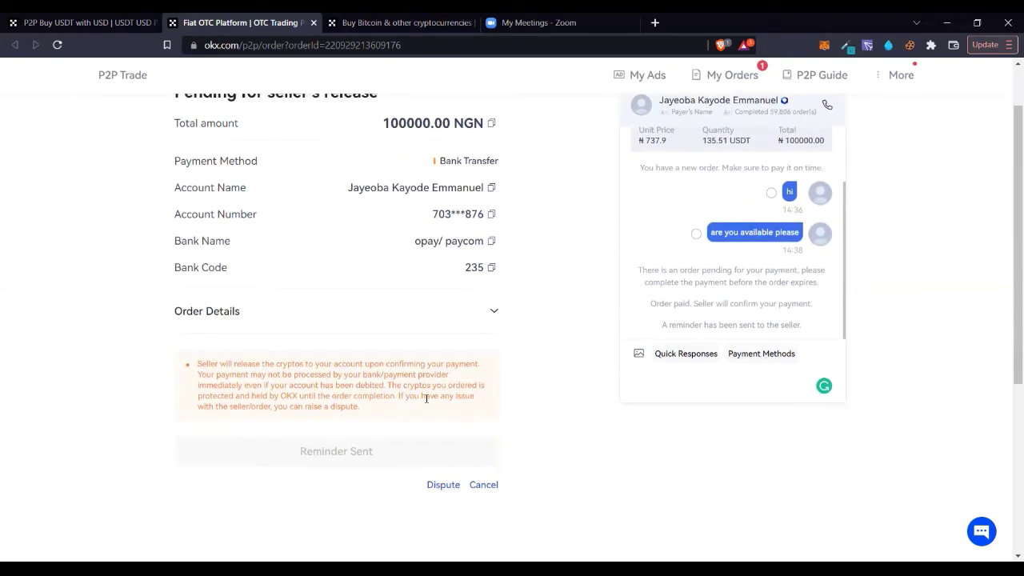
pyautogui.scroll(-1, 425, 397)
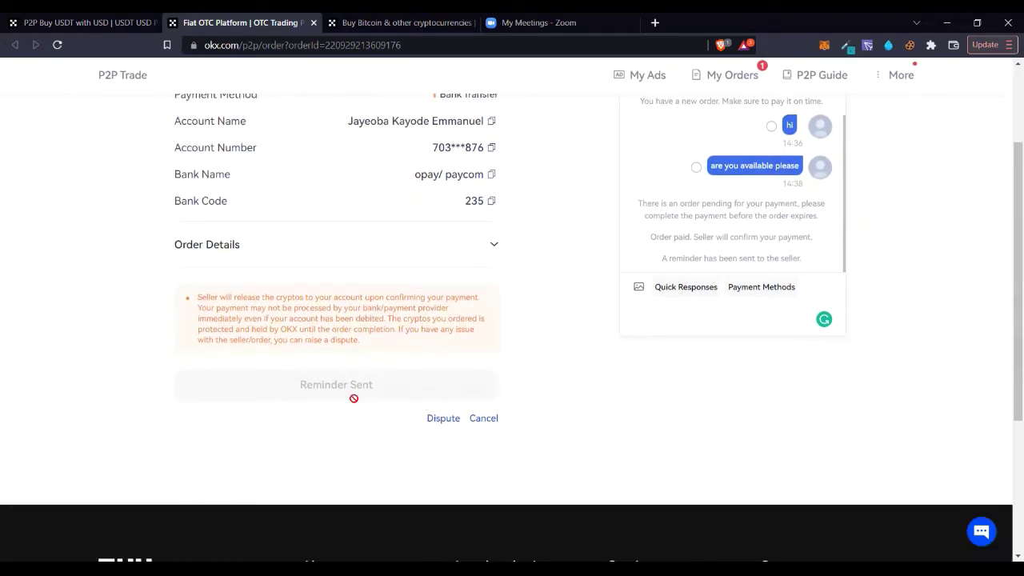
pyautogui.scroll(2, 490, 316)
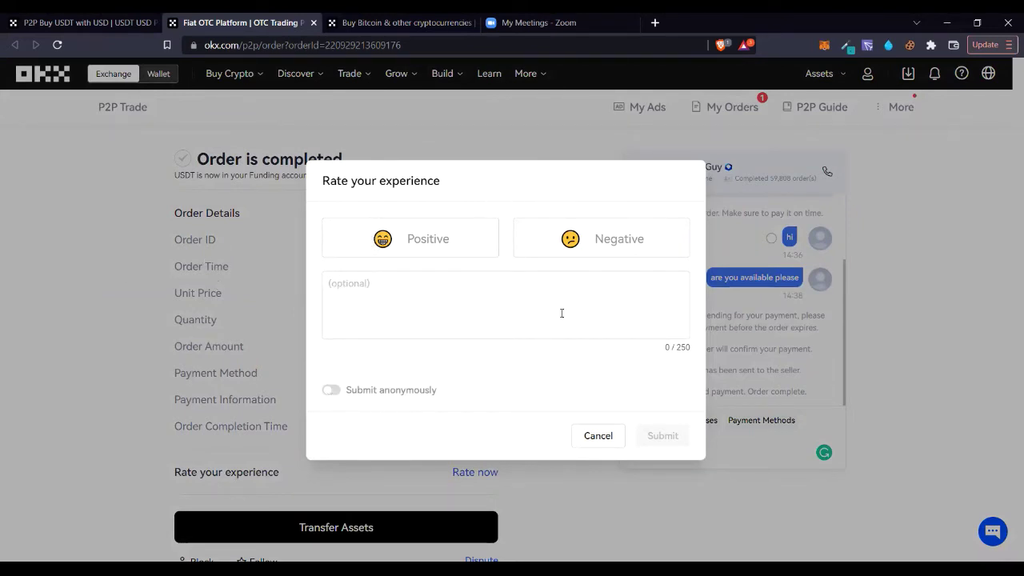
# Dismiss the experience rating without submitting it and review the completed order's details, especially the USDT quantity.
pyautogui.click(599, 435)
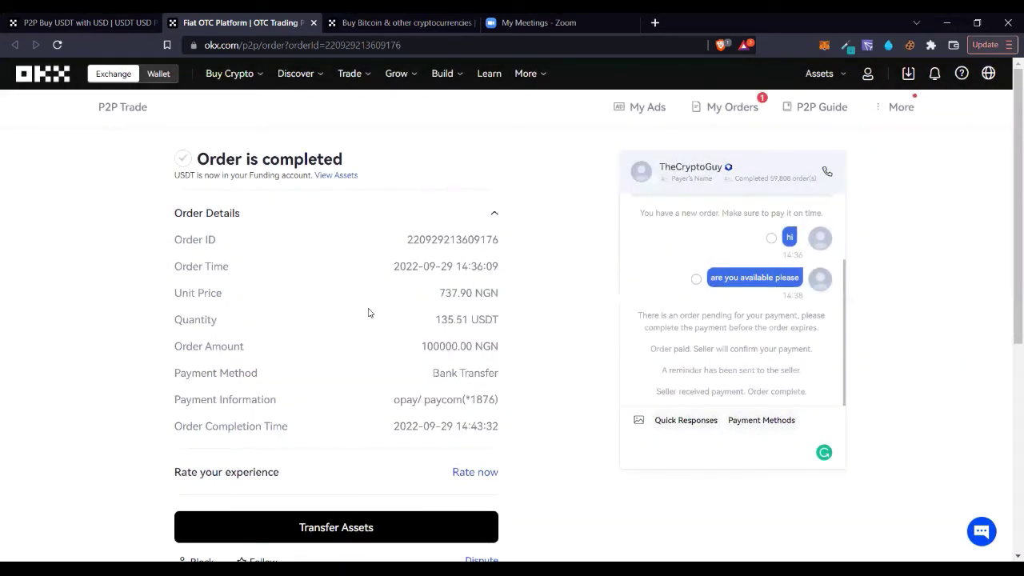
pyautogui.scroll(-1, 356, 312)
pyautogui.scroll(-1, 176, 386)
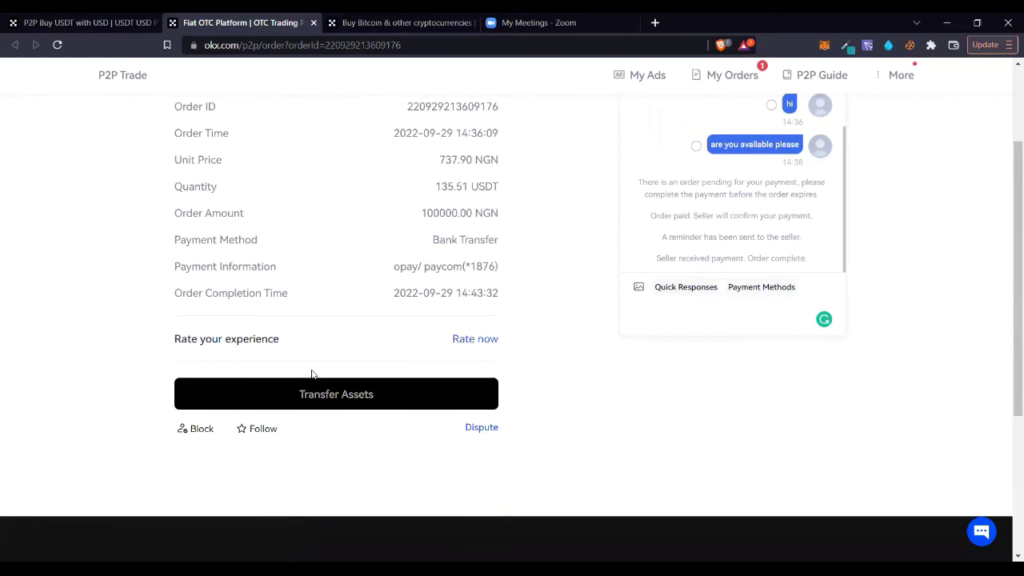
pyautogui.scroll(3, 311, 373)
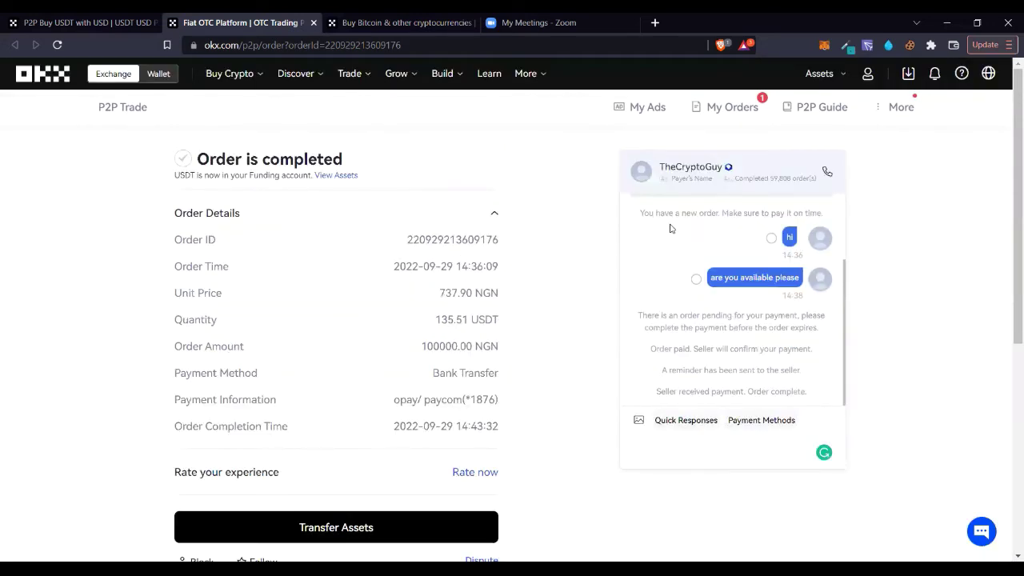
pyautogui.scroll(-1, 535, 287)
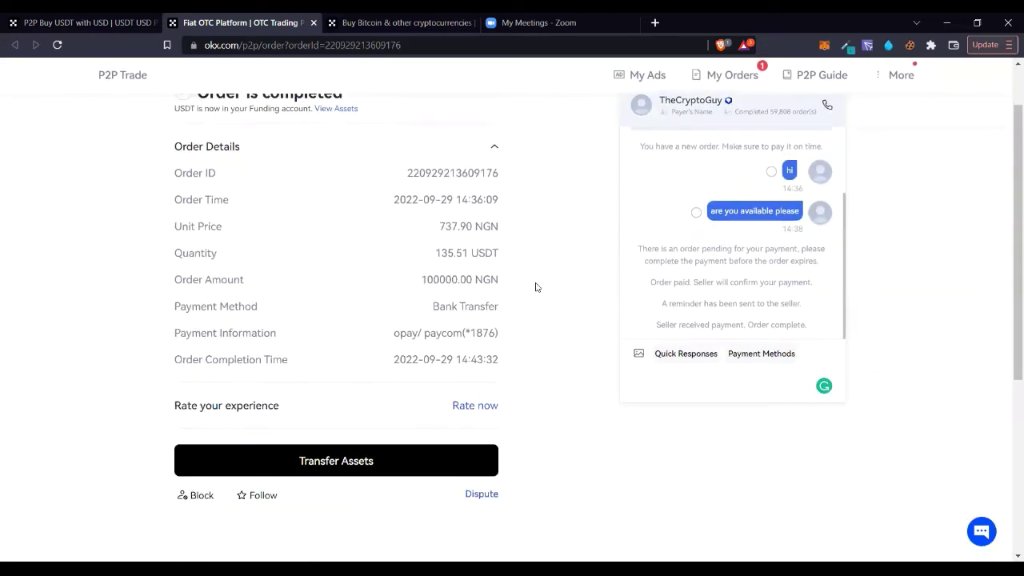
pyautogui.moveTo(435, 252); pyautogui.dragTo(468, 253)
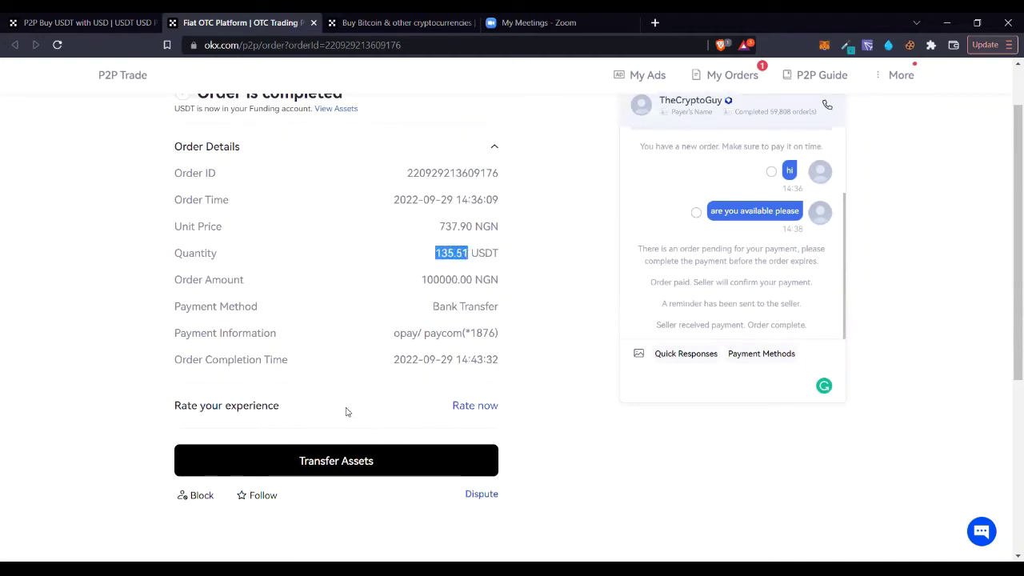
pyautogui.scroll(1, 365, 362)
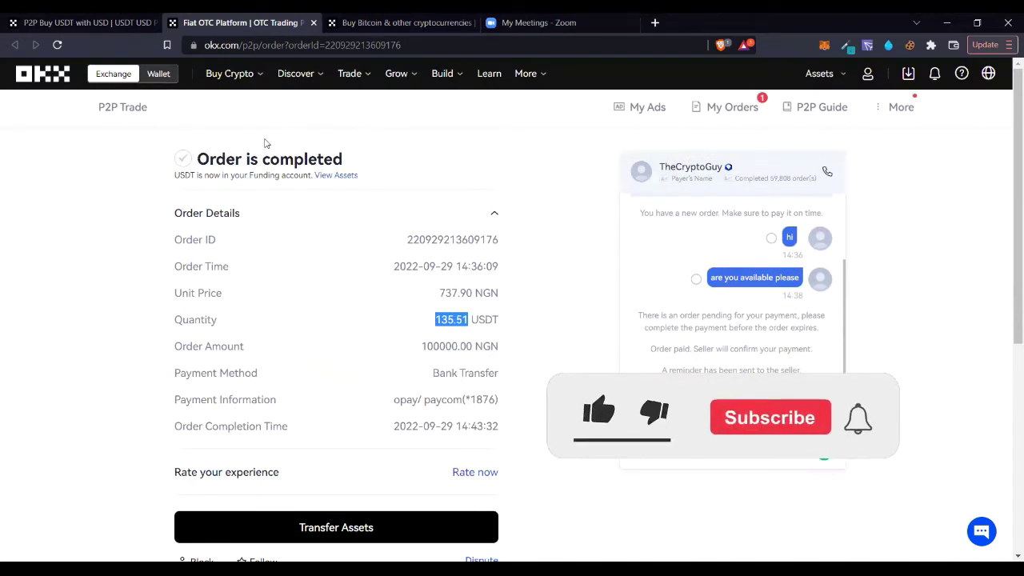
# Open the crypto Convert page and set the USDT to BTC conversion to the maximum of 135.51 USDT.
pyautogui.moveTo(360, 80)
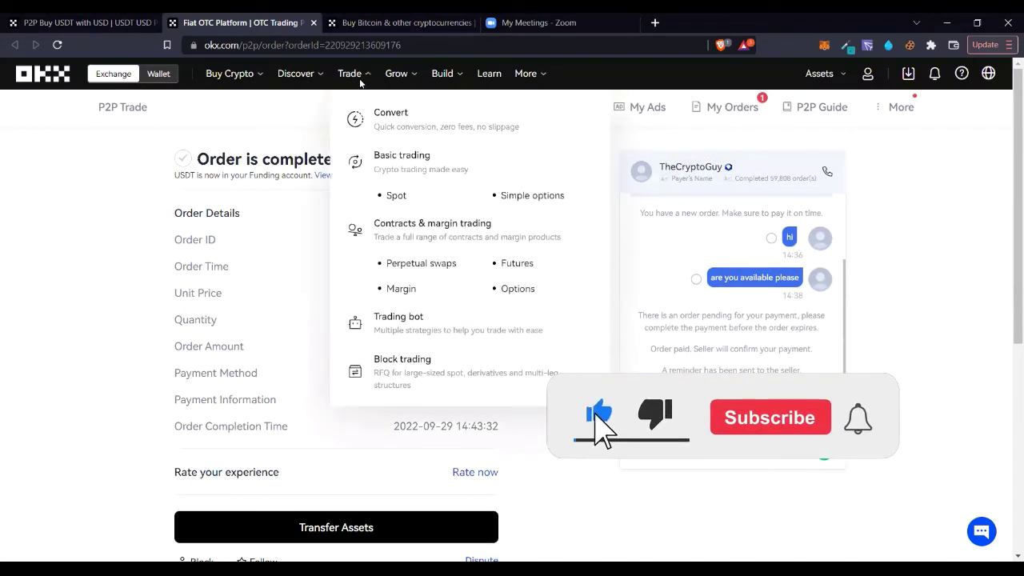
pyautogui.click(390, 119)
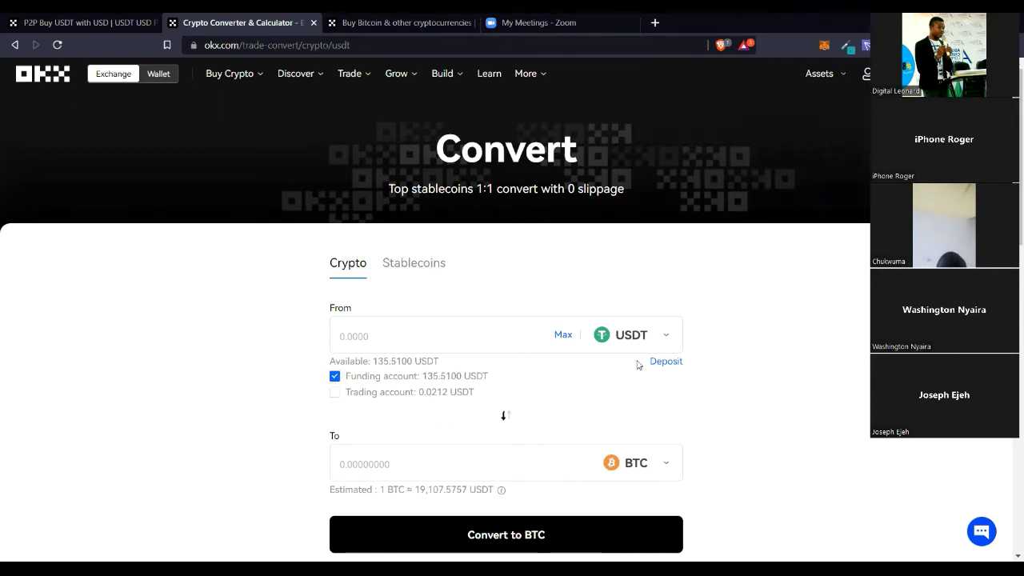
pyautogui.click(562, 336)
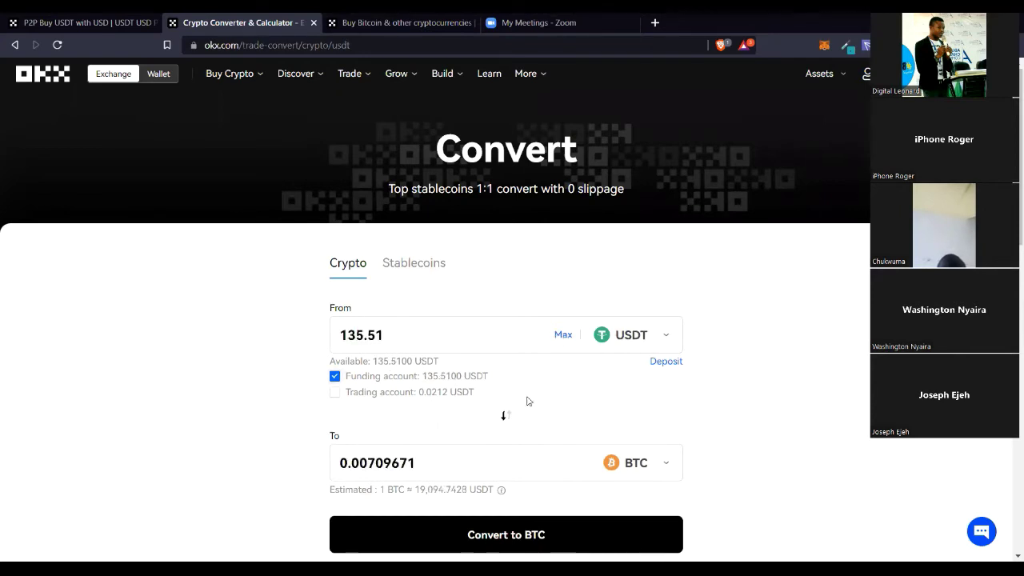
# Copy the estimated BTC amount from the USDT to BTC conversion form.
pyautogui.scroll(-1, 527, 400)
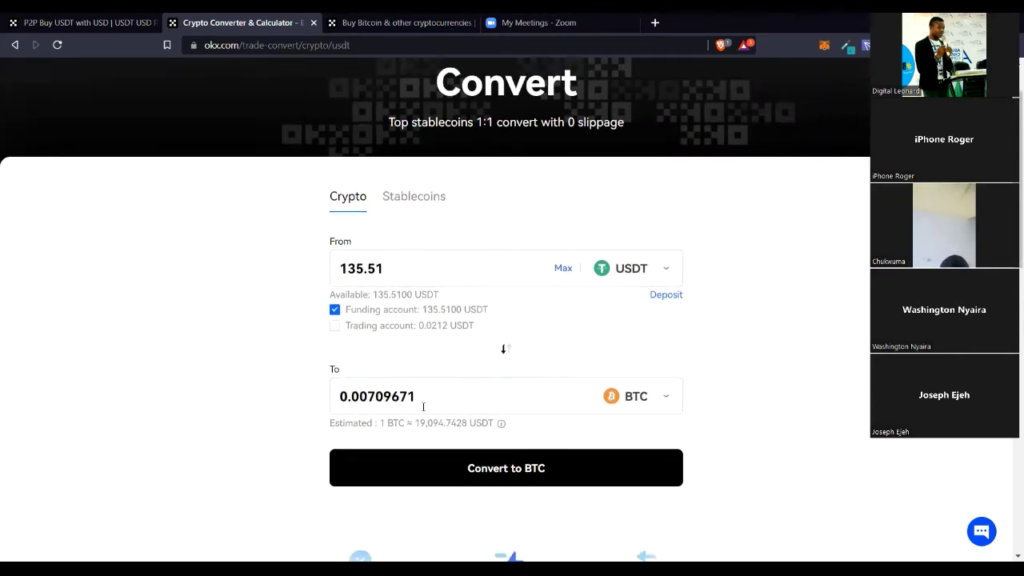
pyautogui.doubleClick(366, 393)
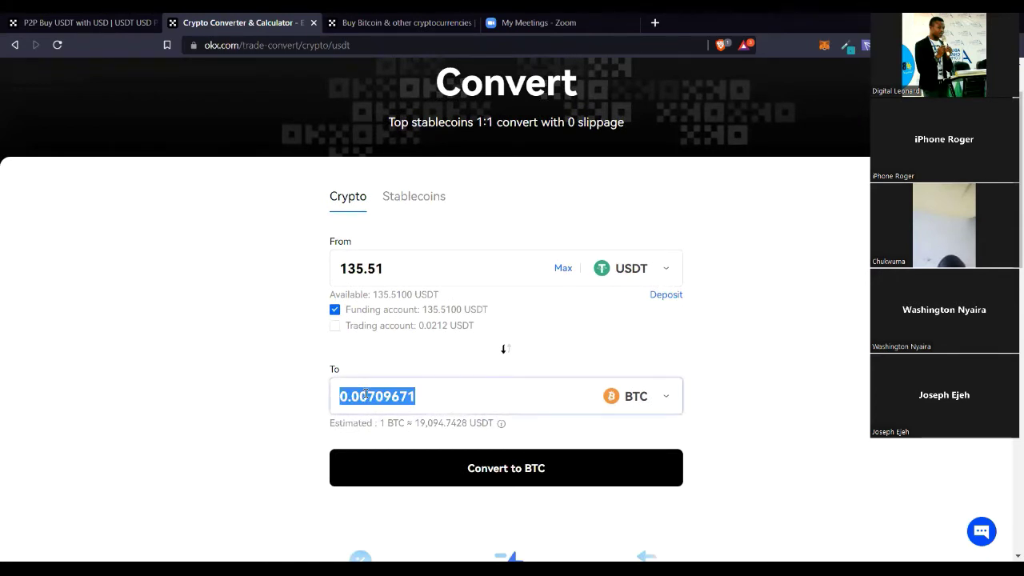
pyautogui.rightClick(366, 393)
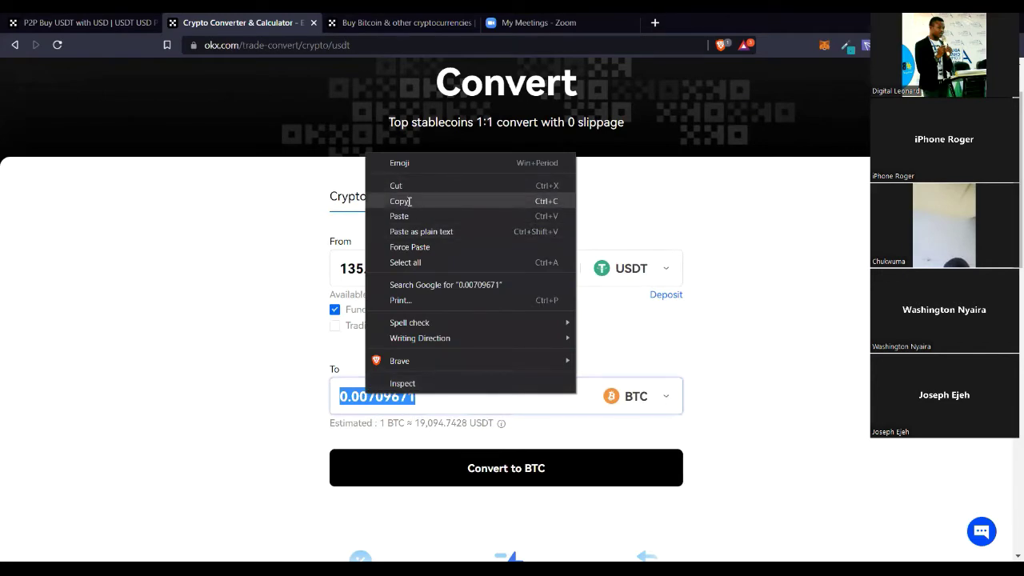
pyautogui.click(399, 200)
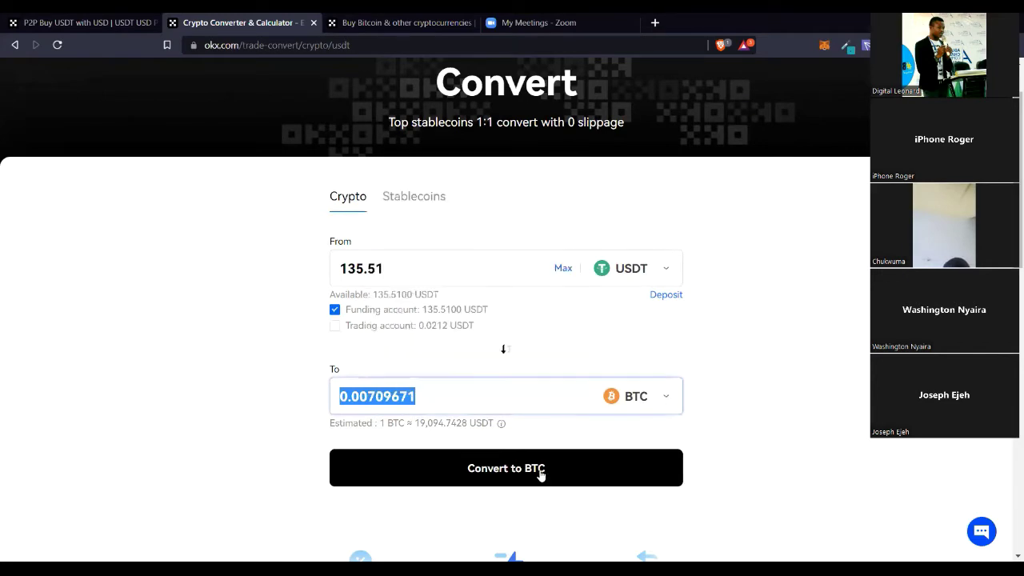
# Return to the P2P market and list the offers for selling BTC for NGN.
pyautogui.click(76, 19)
pyautogui.scroll(4, 336, 226)
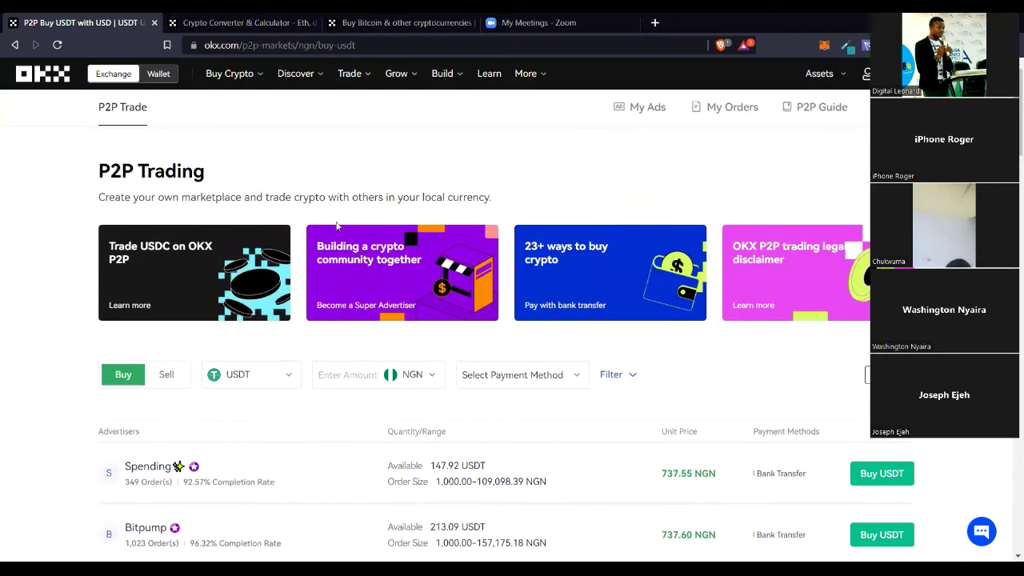
pyautogui.scroll(-2, 300, 248)
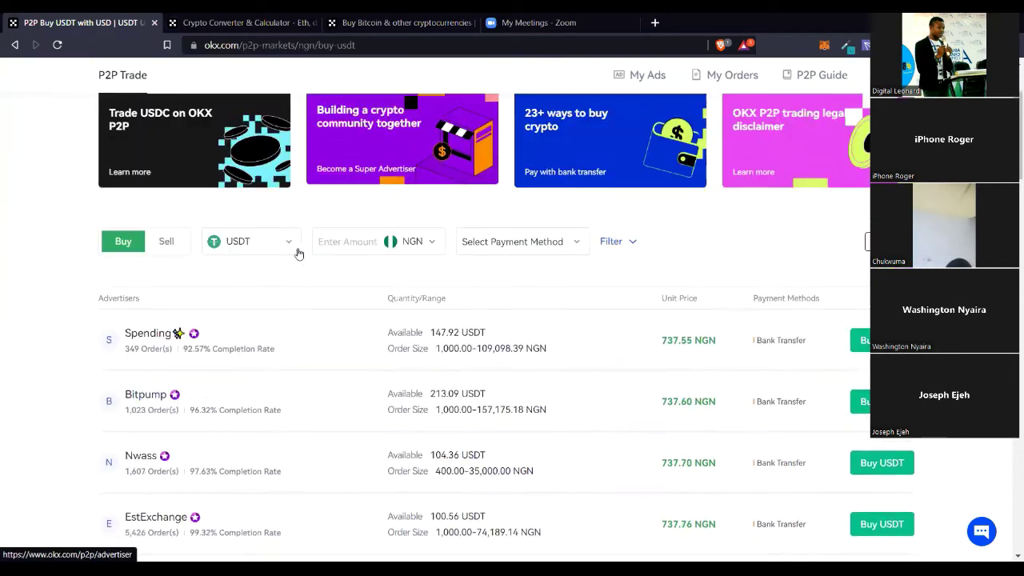
pyautogui.click(168, 242)
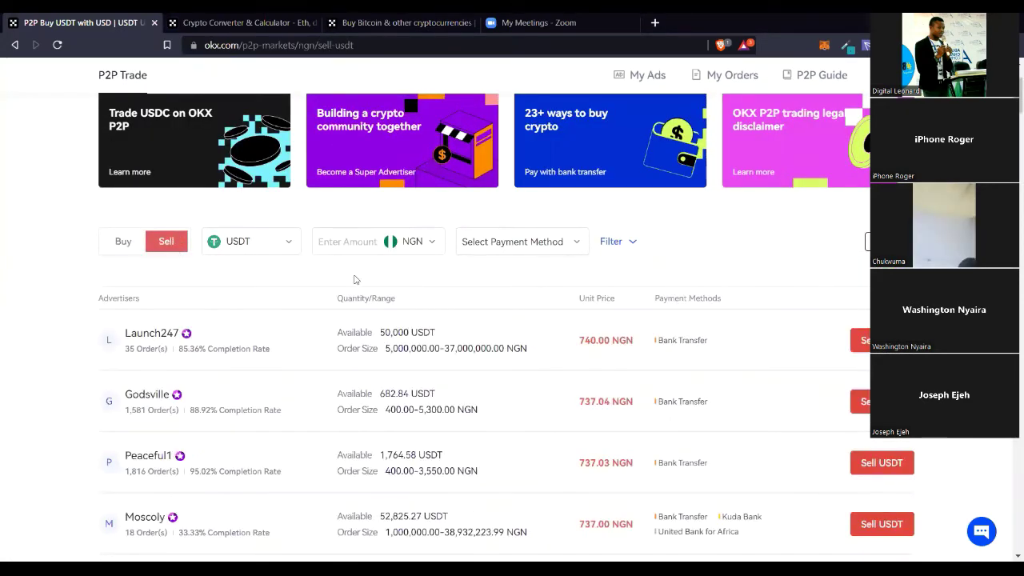
pyautogui.click(281, 246)
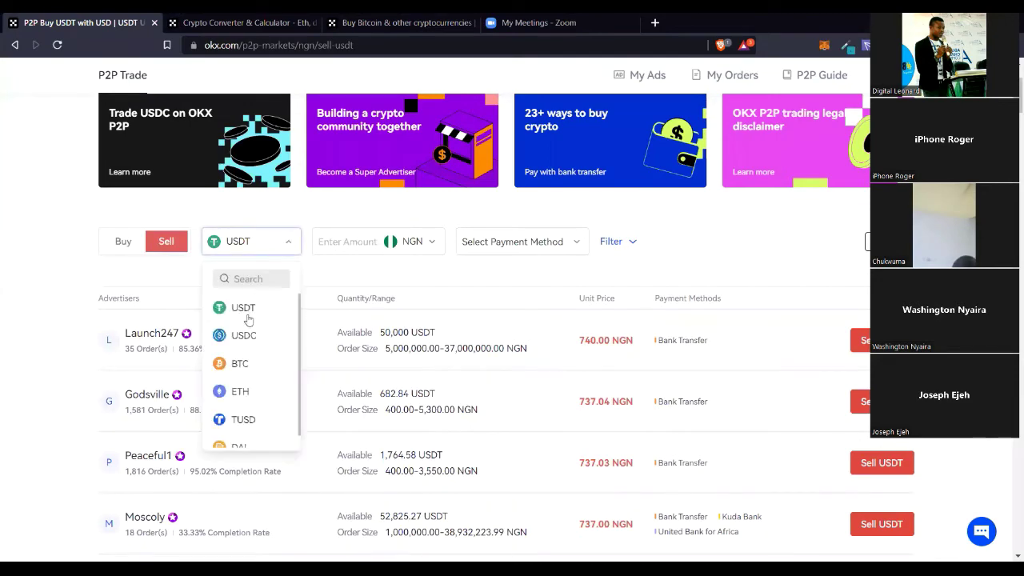
pyautogui.click(242, 363)
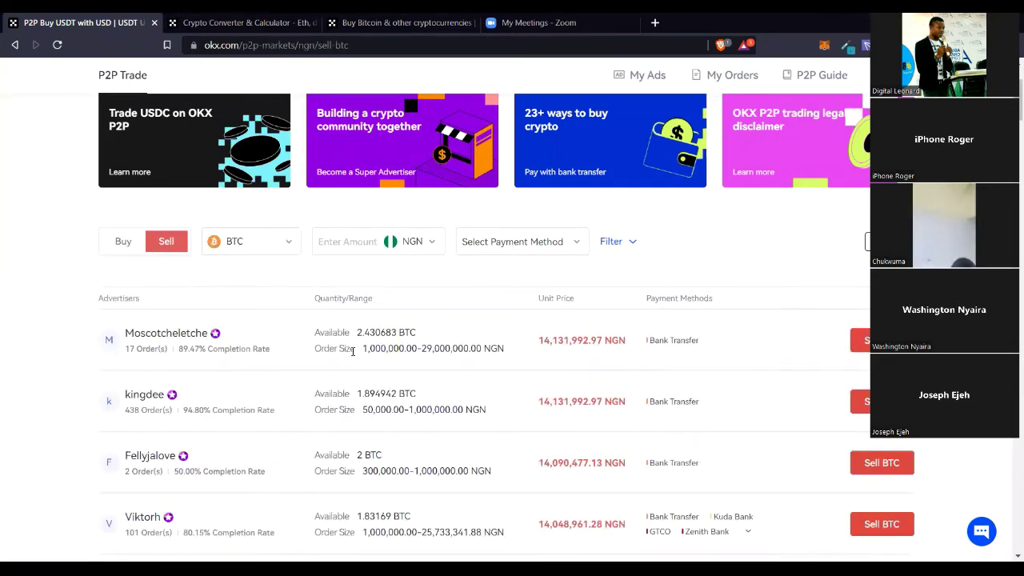
# Compare the naira order size limits of the first two offers for selling BTC.
pyautogui.scroll(-1, 354, 348)
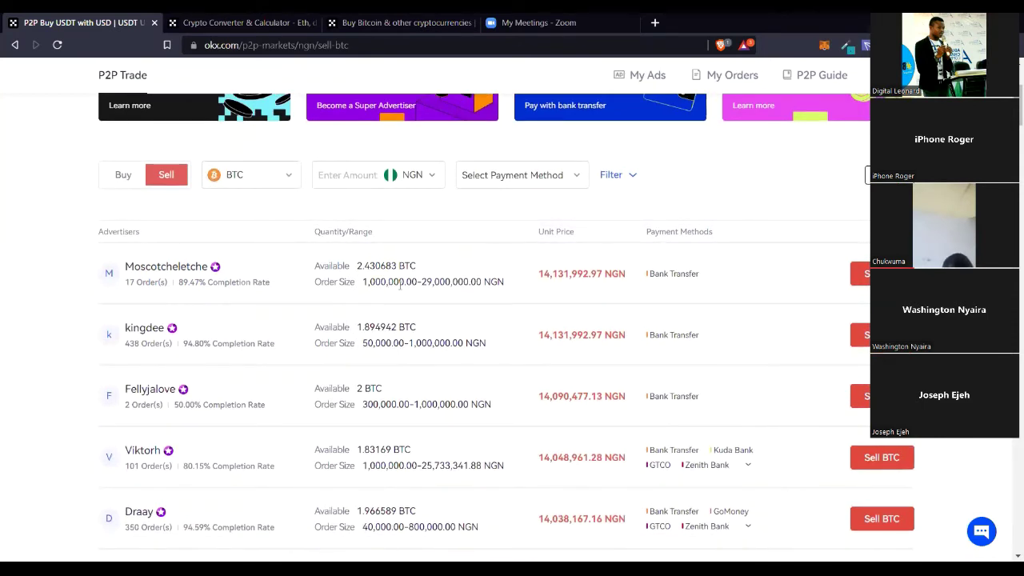
pyautogui.moveTo(368, 281); pyautogui.dragTo(427, 304)
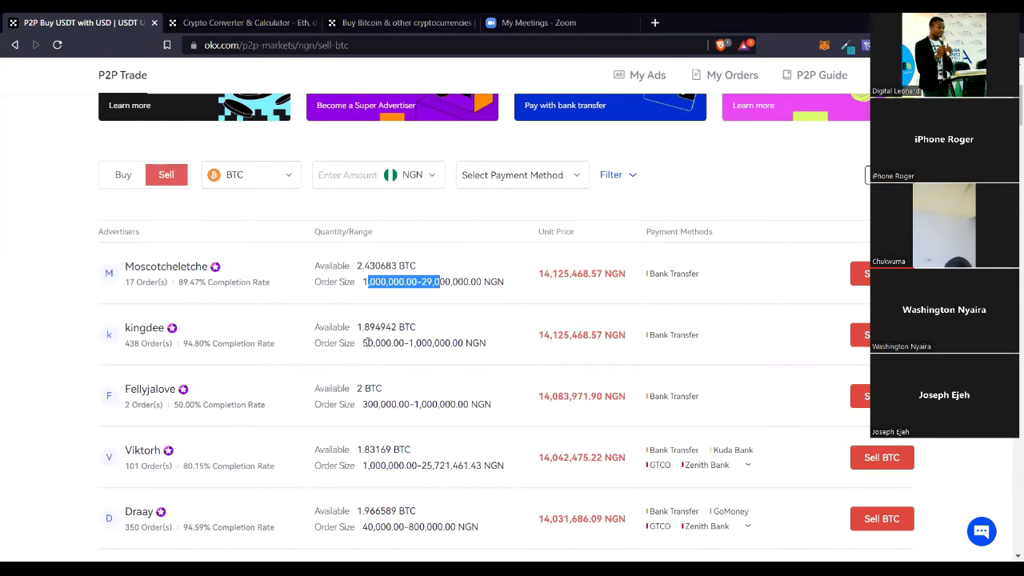
pyautogui.moveTo(362, 344); pyautogui.dragTo(441, 344)
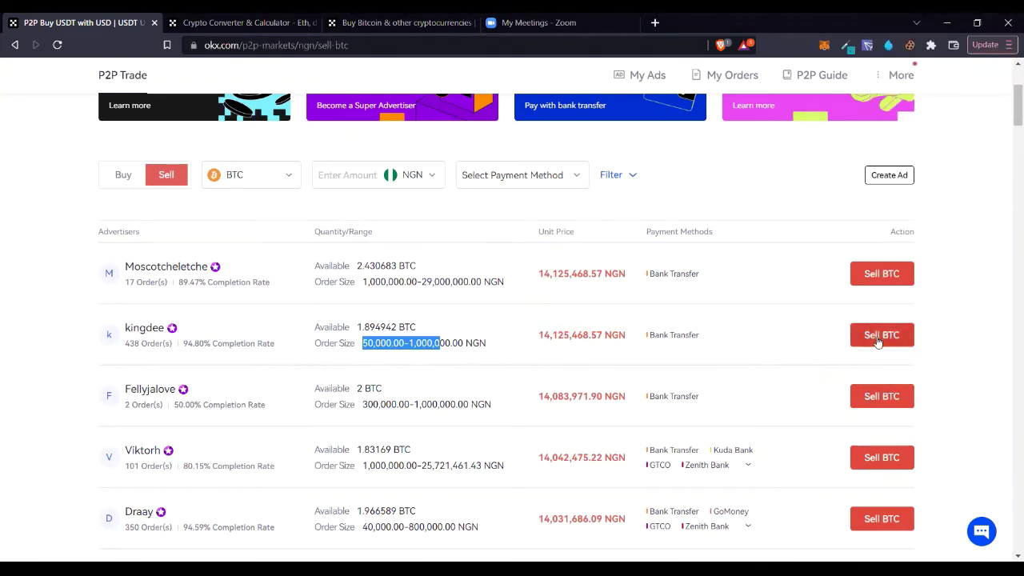
# Open the BTC sell form for the 50,000–1,000,000 NGN offer, paste 0.007096 BTC as the sell amount and check the naira payout.
pyautogui.click(880, 336)
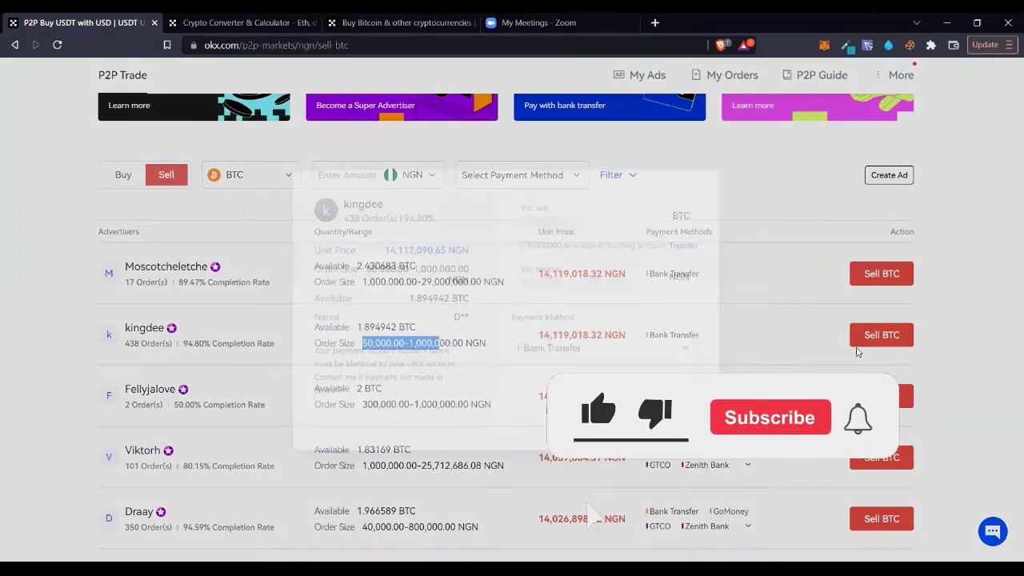
pyautogui.rightClick(549, 225)
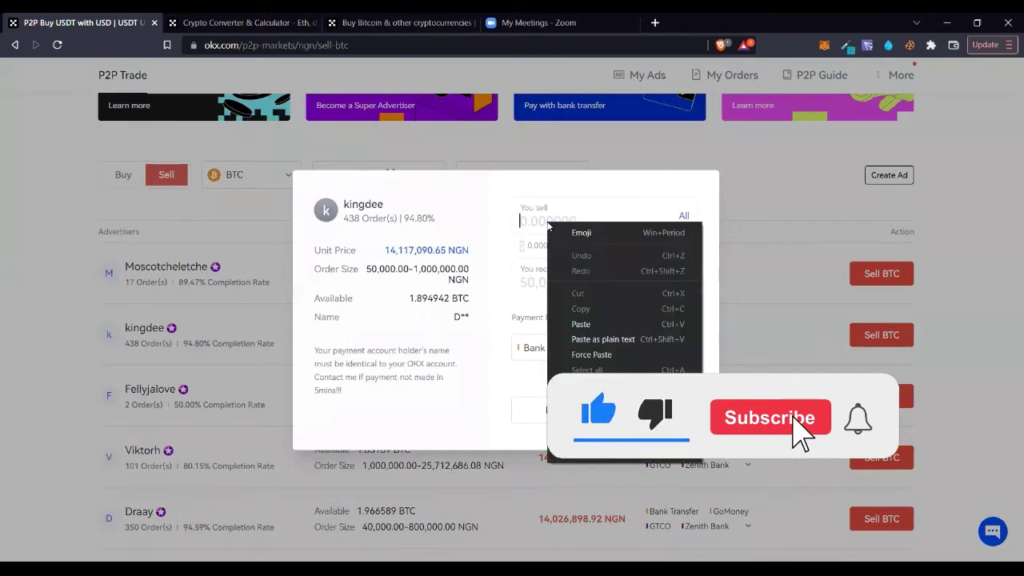
pyautogui.click(581, 324)
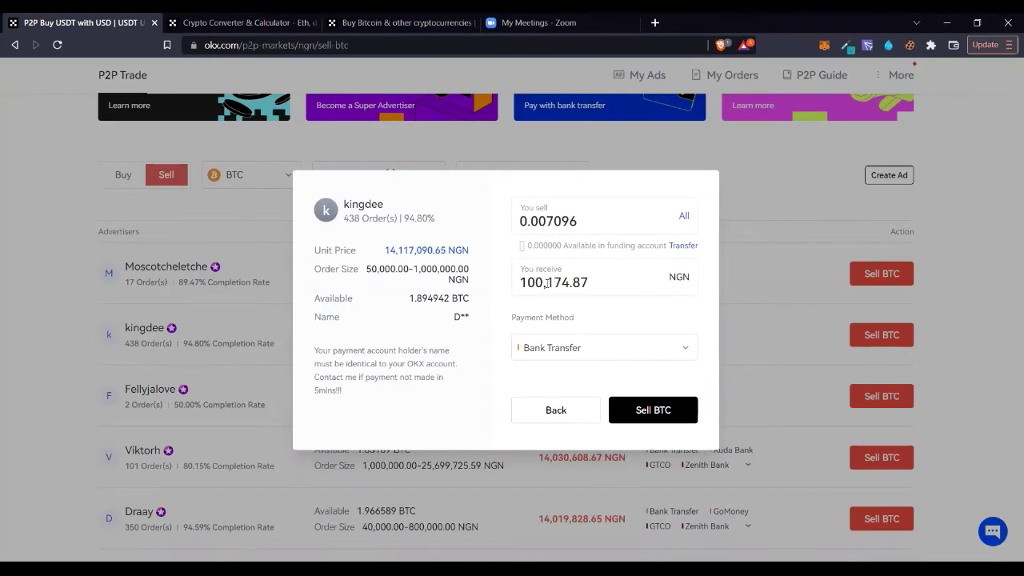
pyautogui.moveTo(546, 283); pyautogui.dragTo(587, 284)
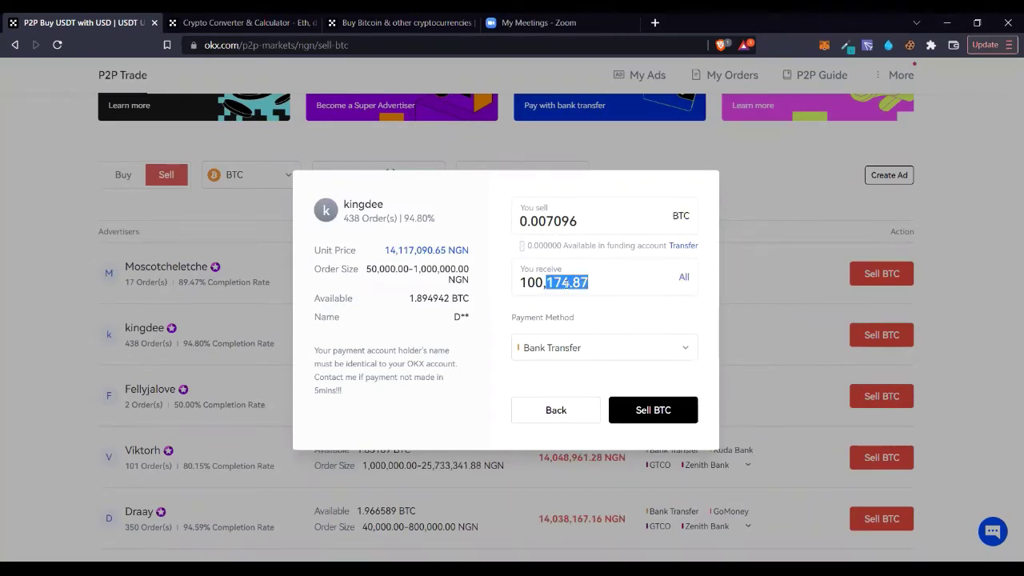
pyautogui.click(558, 283)
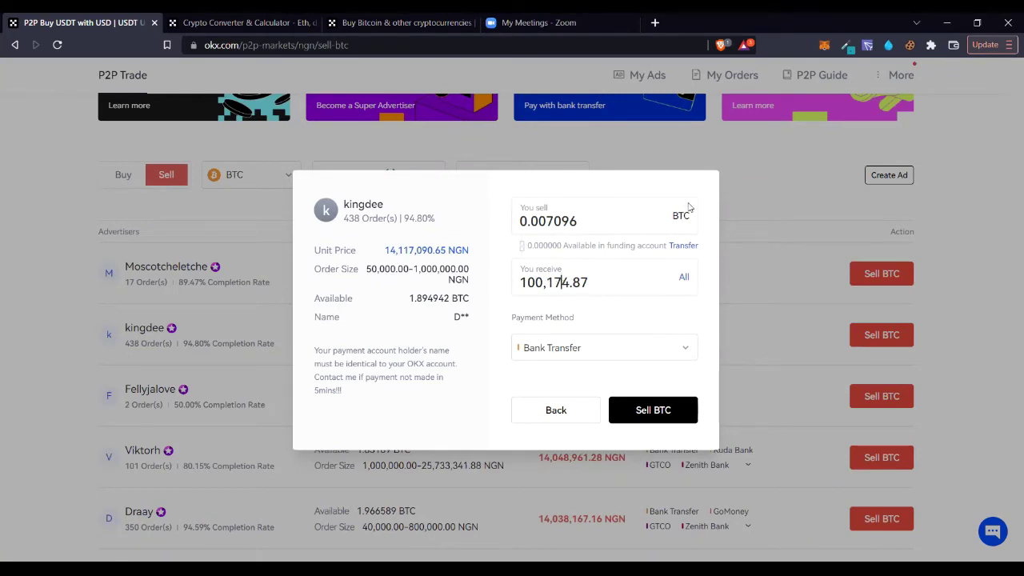
# On the Convert page, change the target coin for the 135.51 USDT conversion to ETH and copy the estimated ETH amount.
pyautogui.click(228, 22)
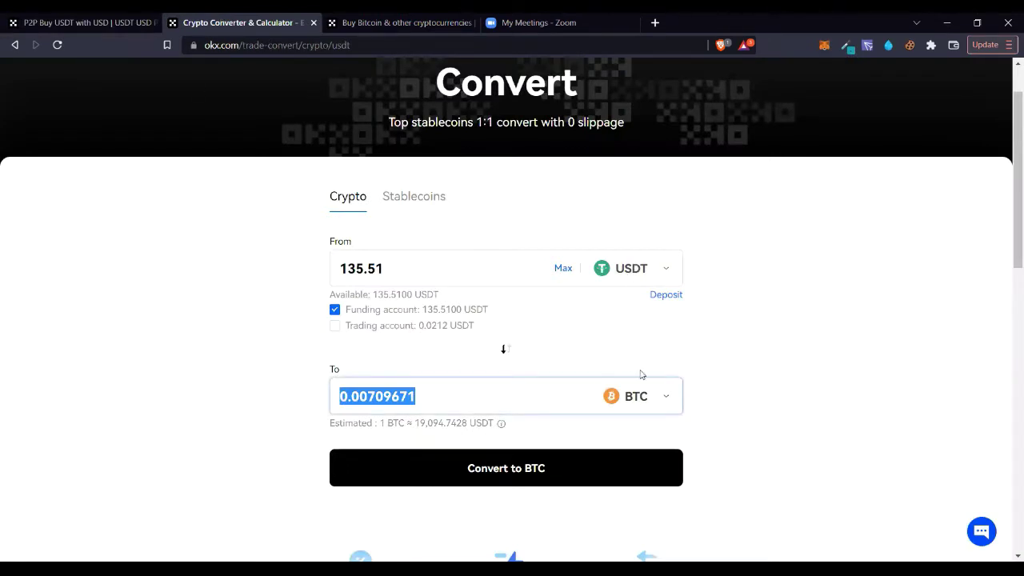
pyautogui.click(661, 395)
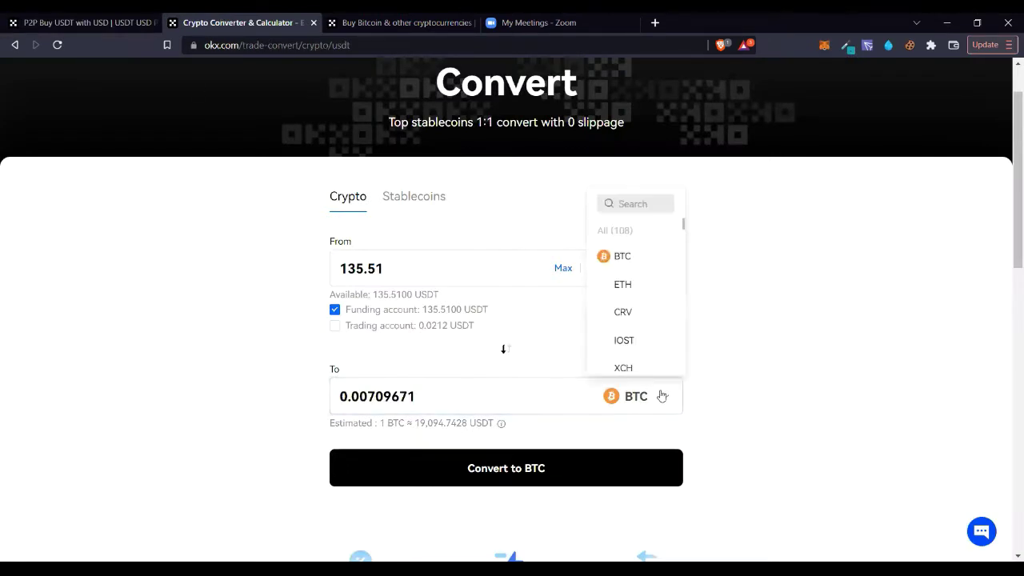
pyautogui.click(634, 282)
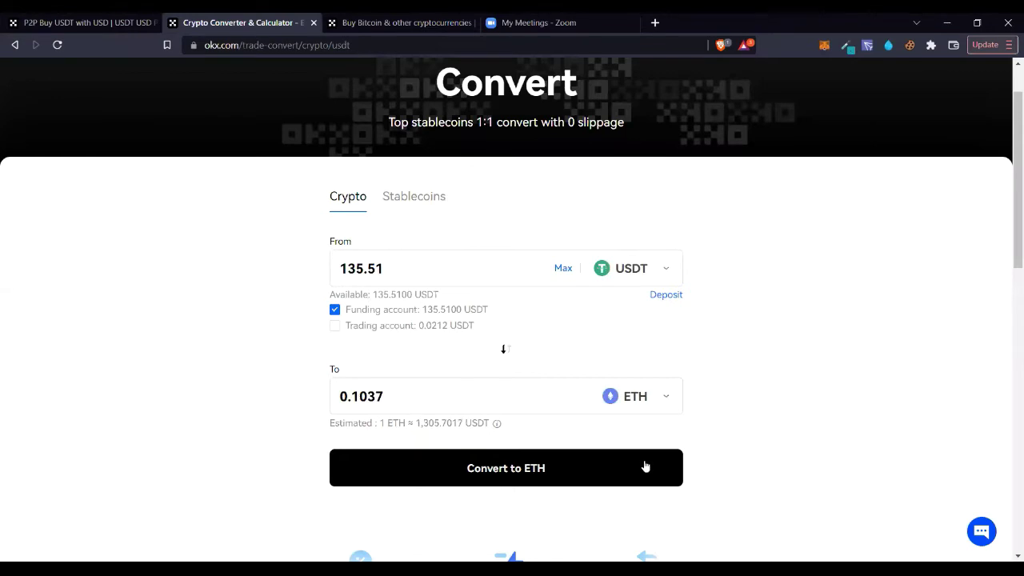
pyautogui.doubleClick(357, 392)
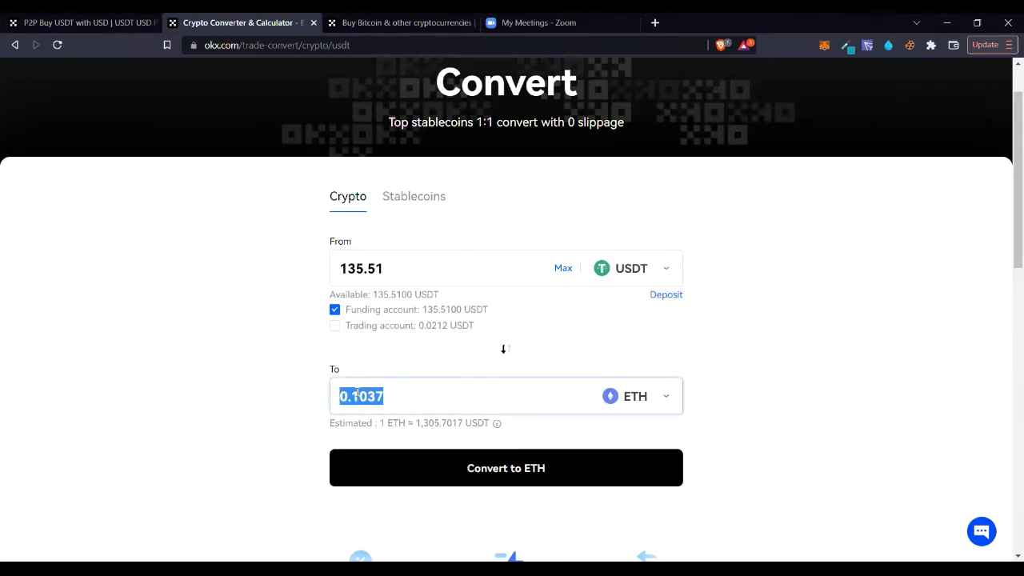
pyautogui.rightClick(357, 392)
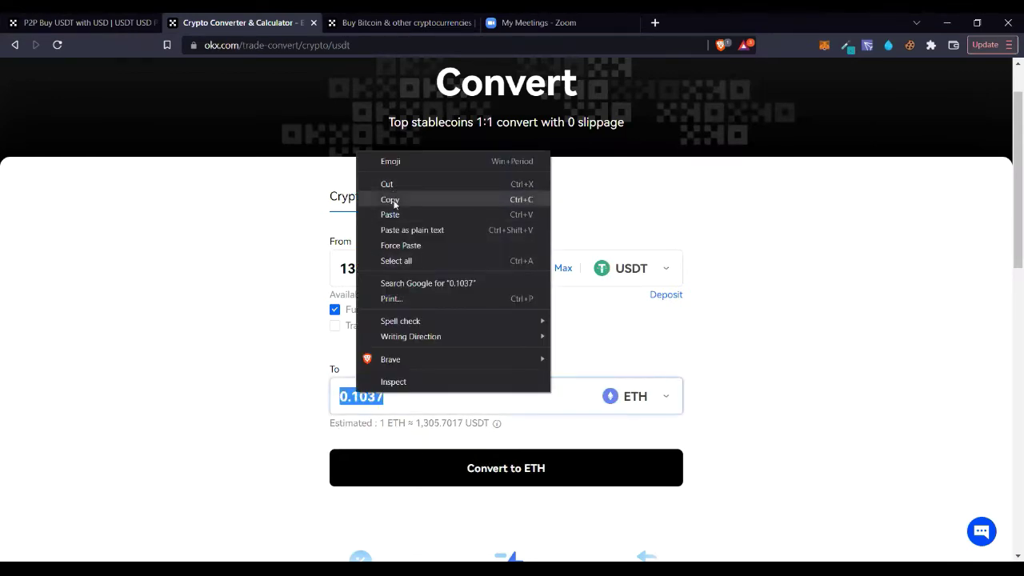
pyautogui.click(391, 200)
# Return to the P2P market, dismiss the BTC sell form and list the offers for selling ETH for NGN.
pyautogui.hotkey('ctrl', 'shift', 'Tab')
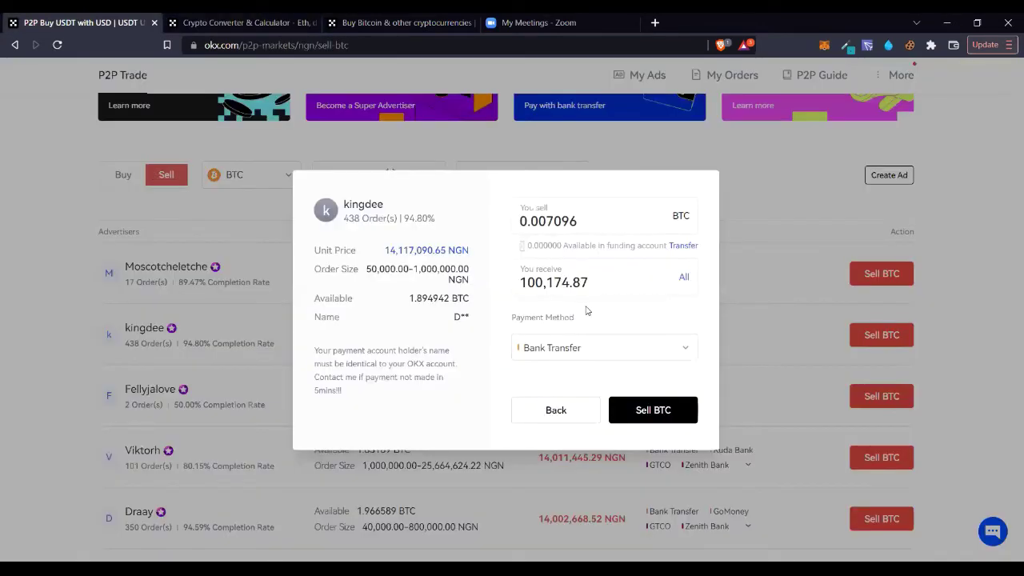
pyautogui.click(761, 234)
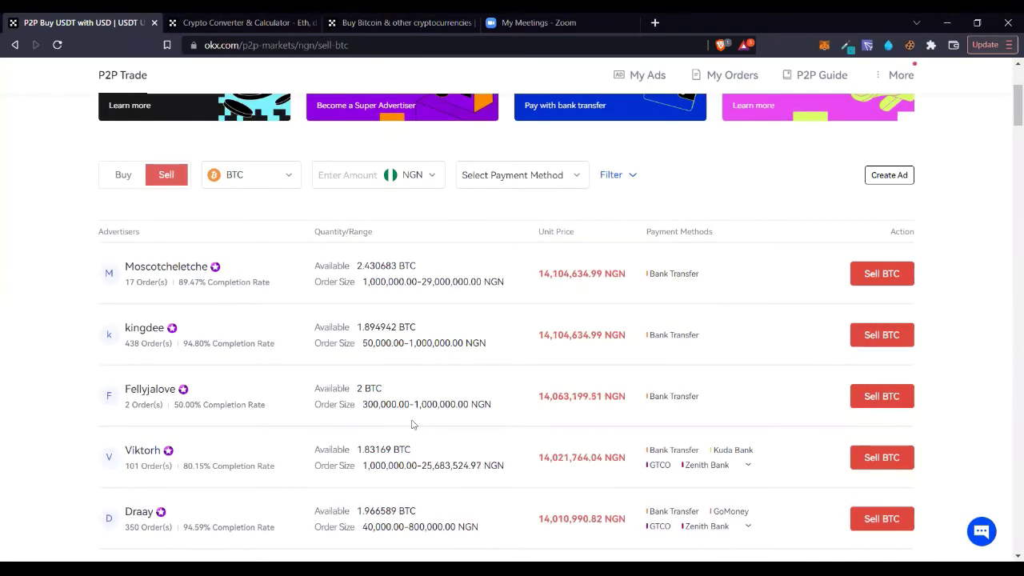
pyautogui.click(283, 180)
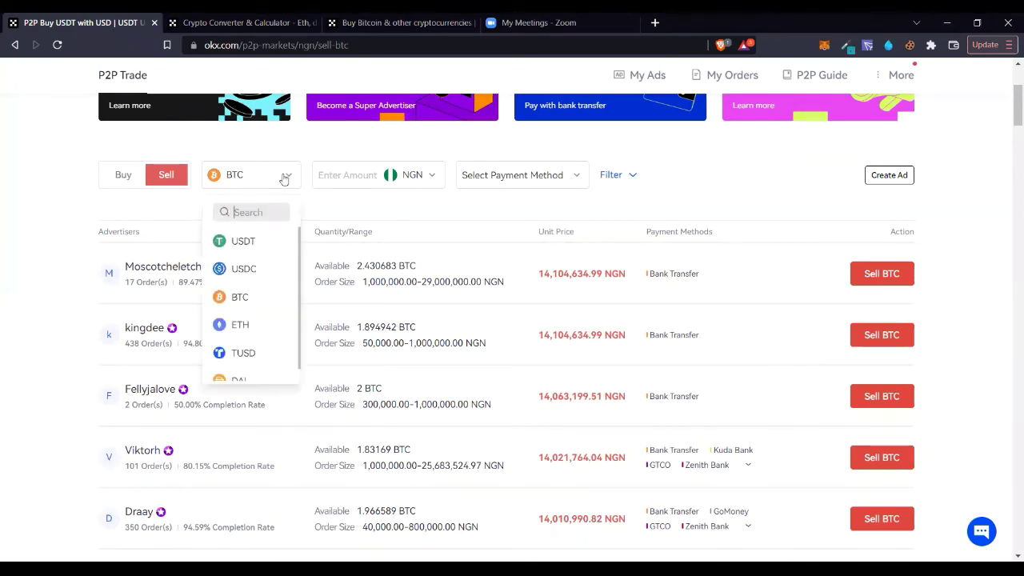
pyautogui.click(240, 324)
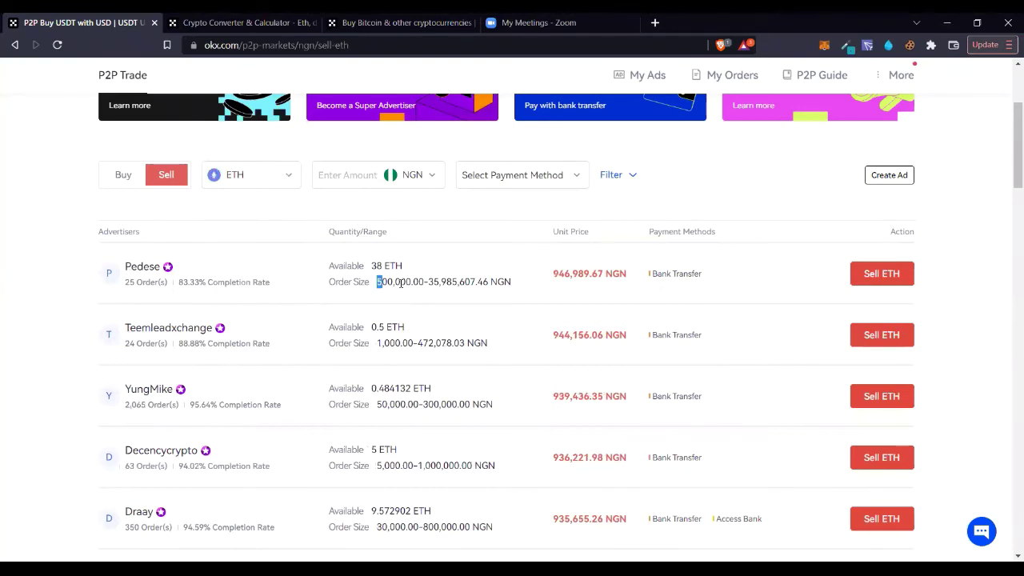
# Check the ETH order limits, get the naira payout for selling 0.1037 ETH on the 1,000 NGN minimum offer, and close the form.
pyautogui.moveTo(401, 283); pyautogui.dragTo(411, 283)
pyautogui.moveTo(377, 344); pyautogui.dragTo(435, 345)
pyautogui.click(432, 343)
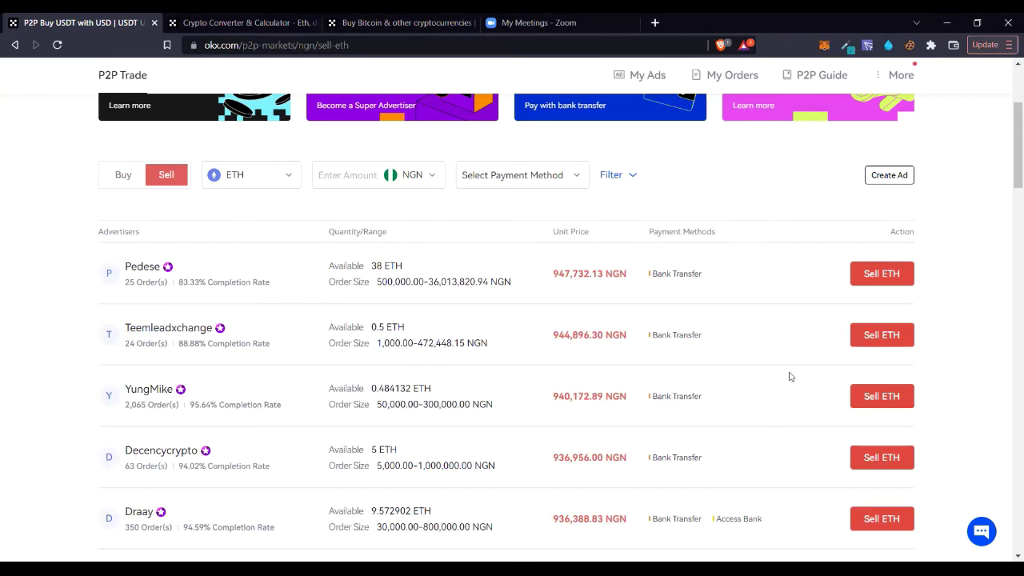
pyautogui.click(877, 339)
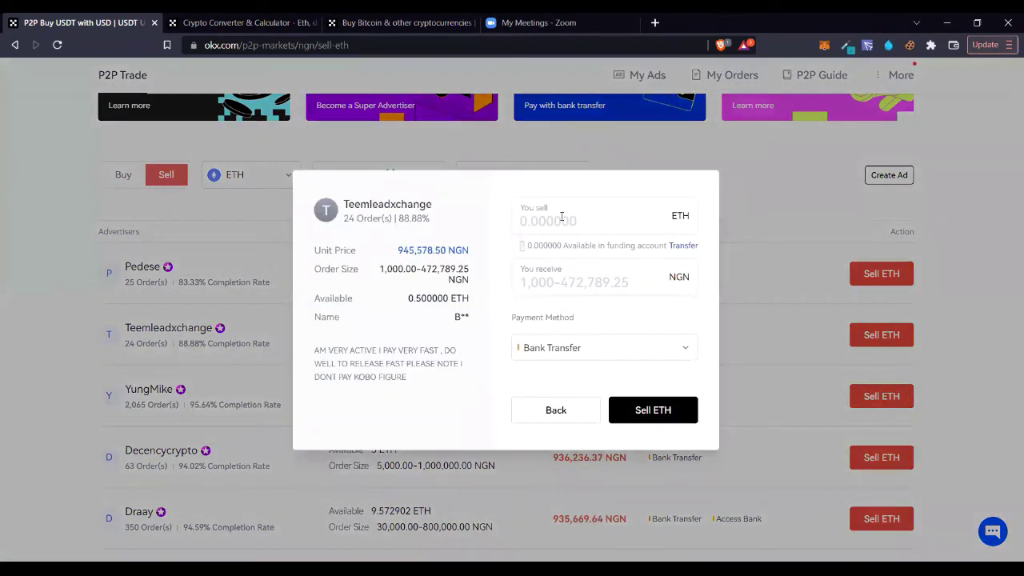
pyautogui.click(562, 216)
pyautogui.rightClick(561, 216)
pyautogui.click(602, 313)
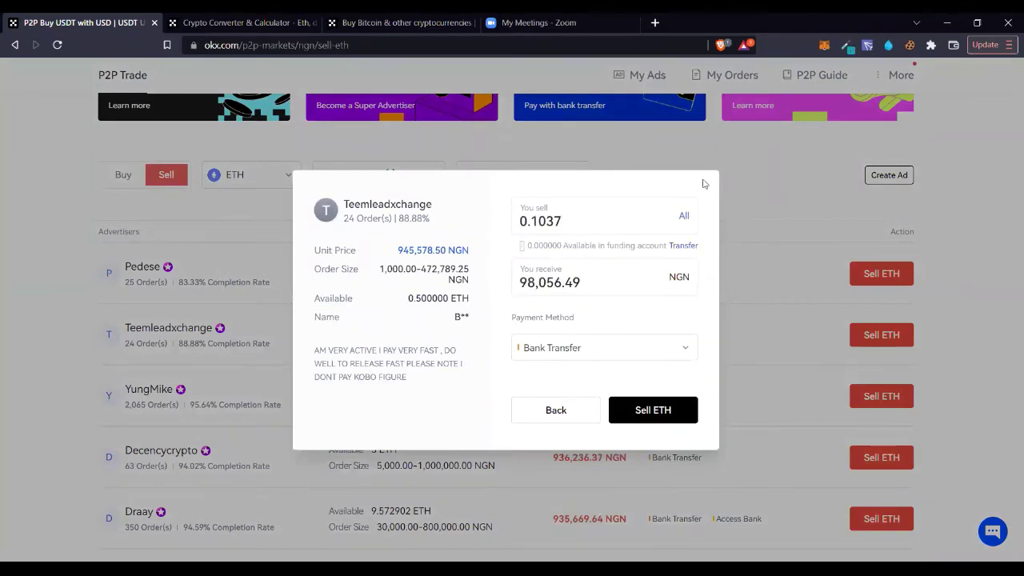
pyautogui.click(570, 414)
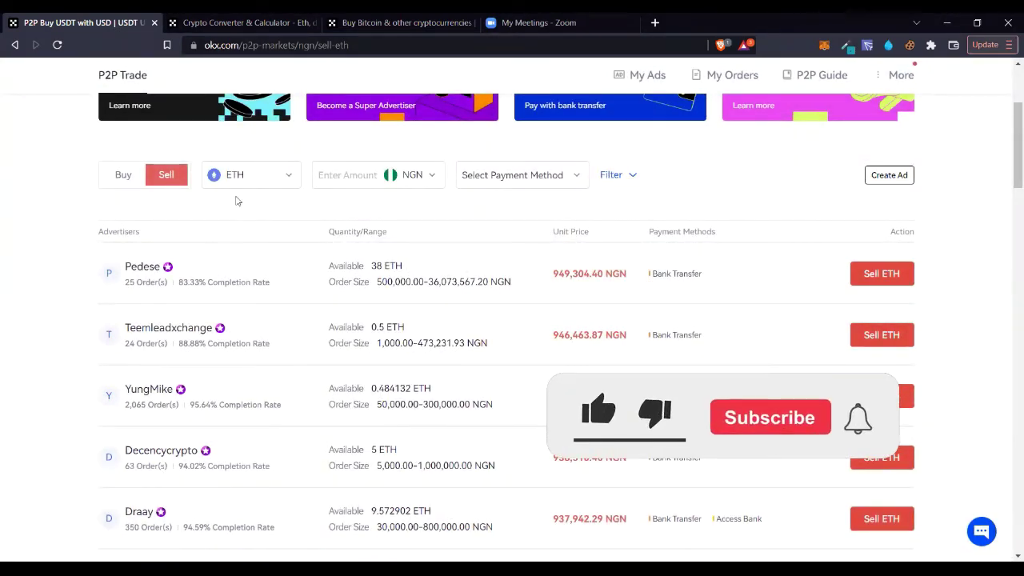
# Switch the P2P sell listings back to BTC.
pyautogui.click(293, 179)
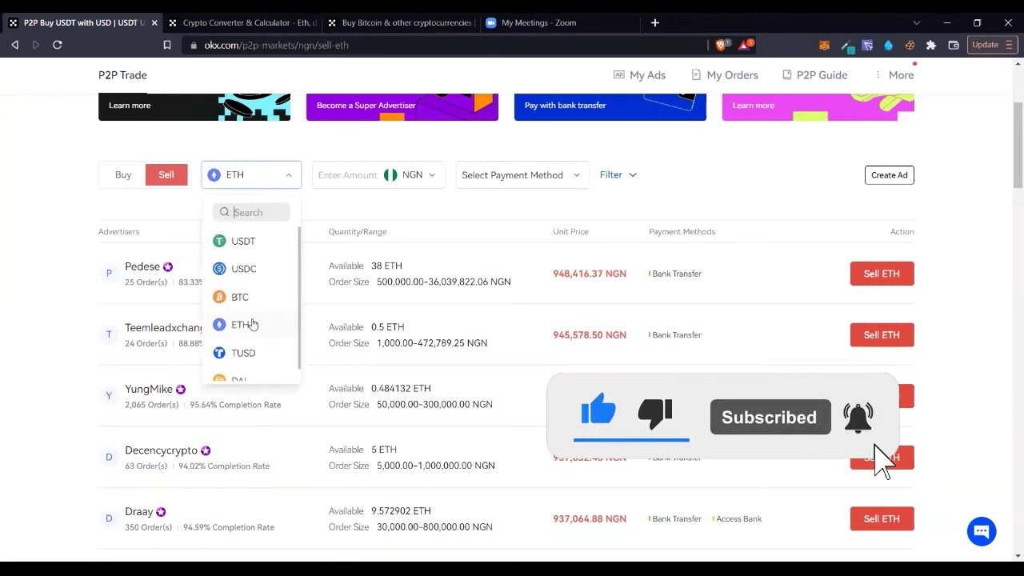
pyautogui.scroll(-1, 251, 323)
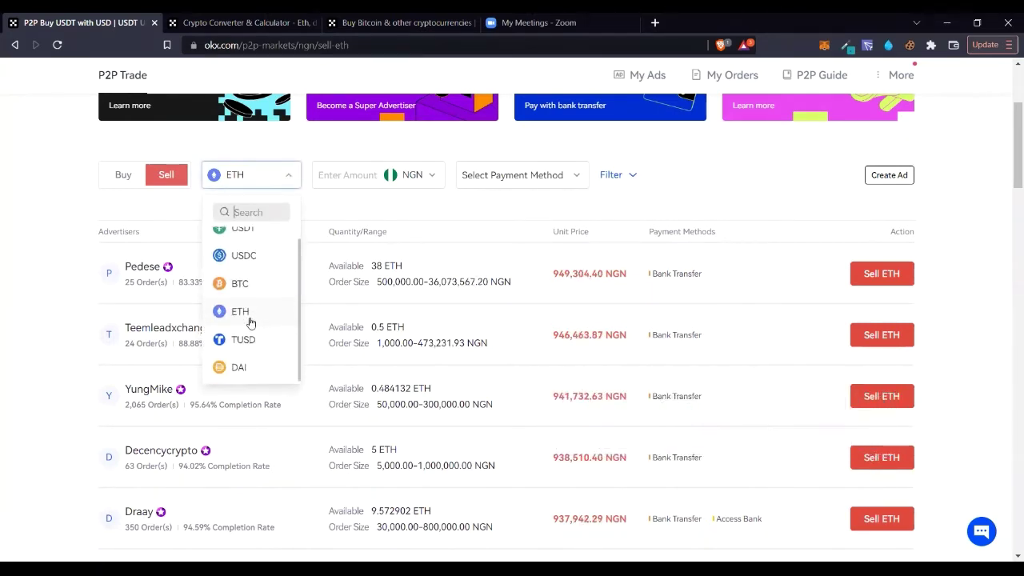
pyautogui.click(240, 285)
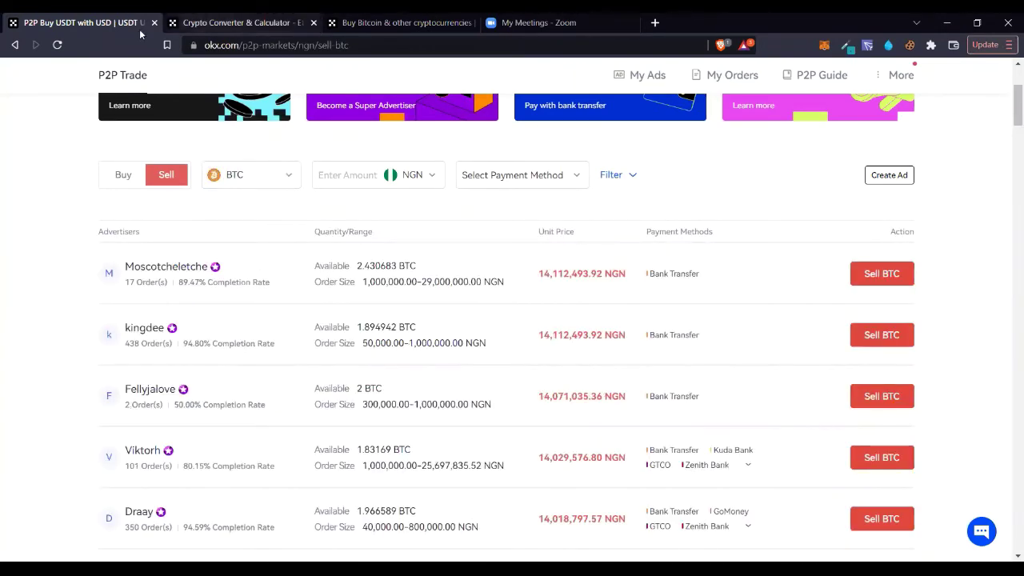
# Set the target coin of the 135.51 USDT conversion back to BTC and copy the estimated amount of 0.00710799 BTC.
pyautogui.click(215, 24)
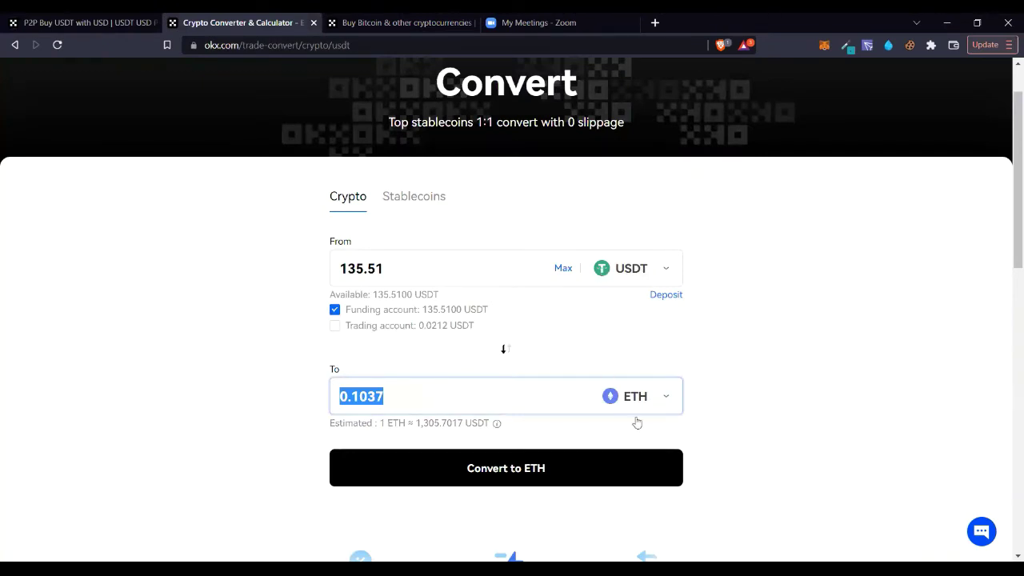
pyautogui.click(662, 396)
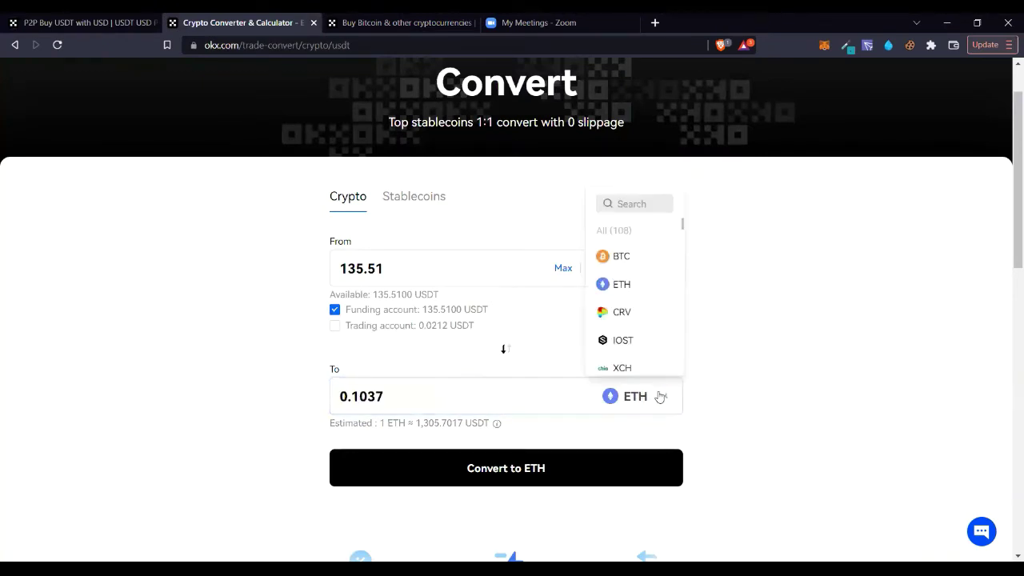
pyautogui.click(618, 257)
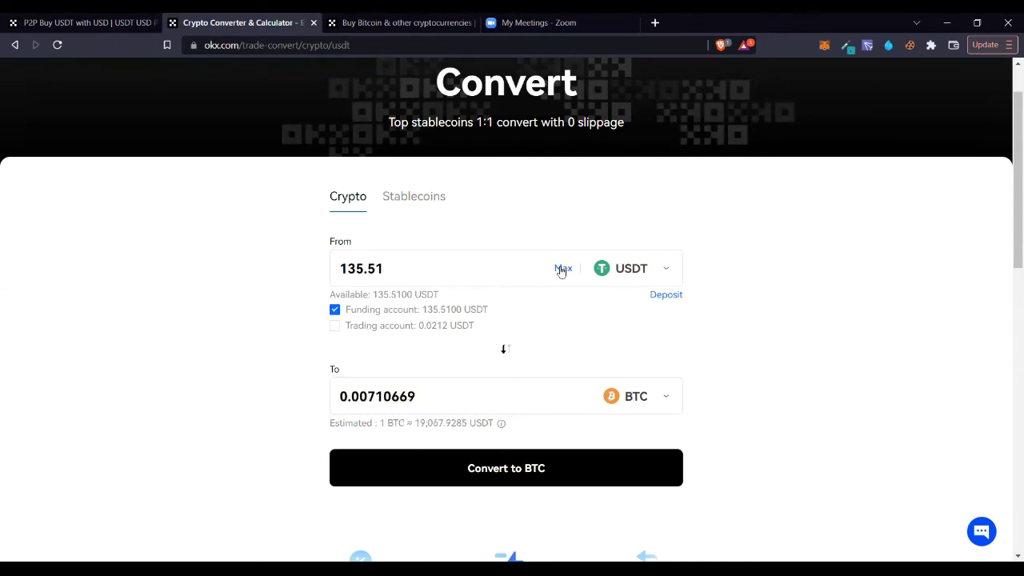
pyautogui.doubleClick(383, 397)
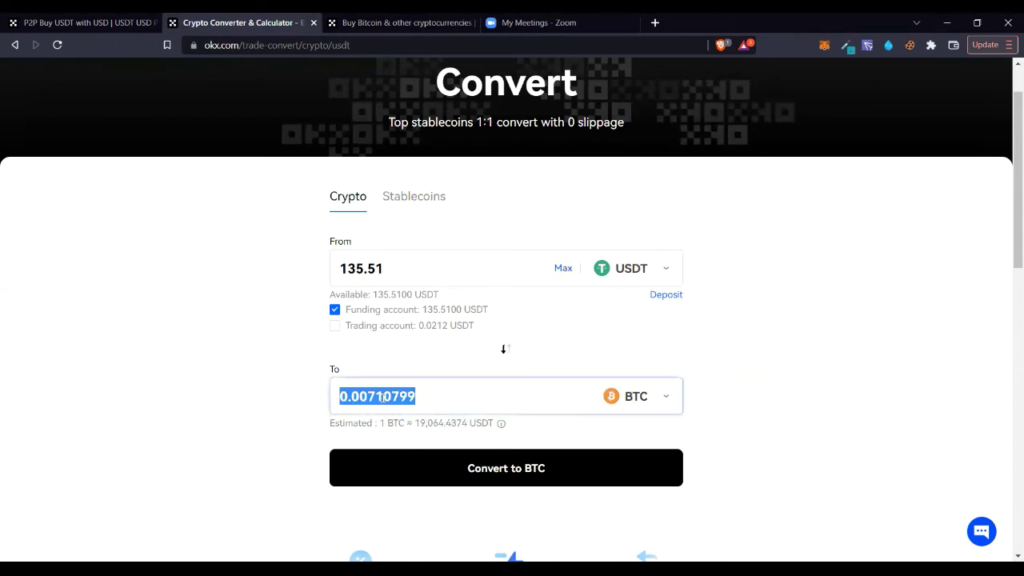
pyautogui.rightClick(383, 397)
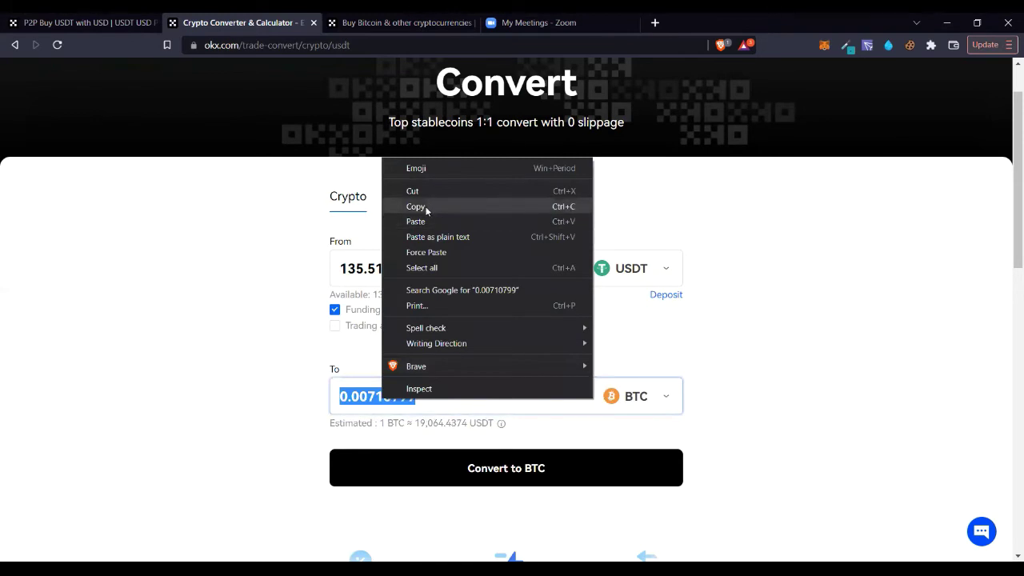
pyautogui.click(415, 206)
# On the P2P market, open the BTC offer with the 50,000–1,000,000 NGN limit and paste 0.007107 BTC to get its naira payout.
pyautogui.click(84, 23)
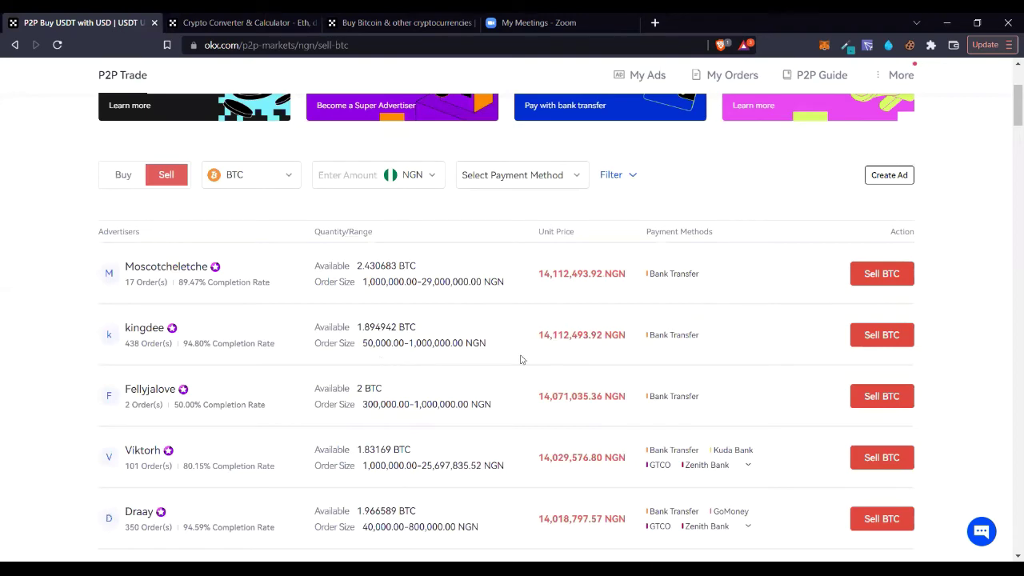
pyautogui.click(878, 341)
pyautogui.click(539, 226)
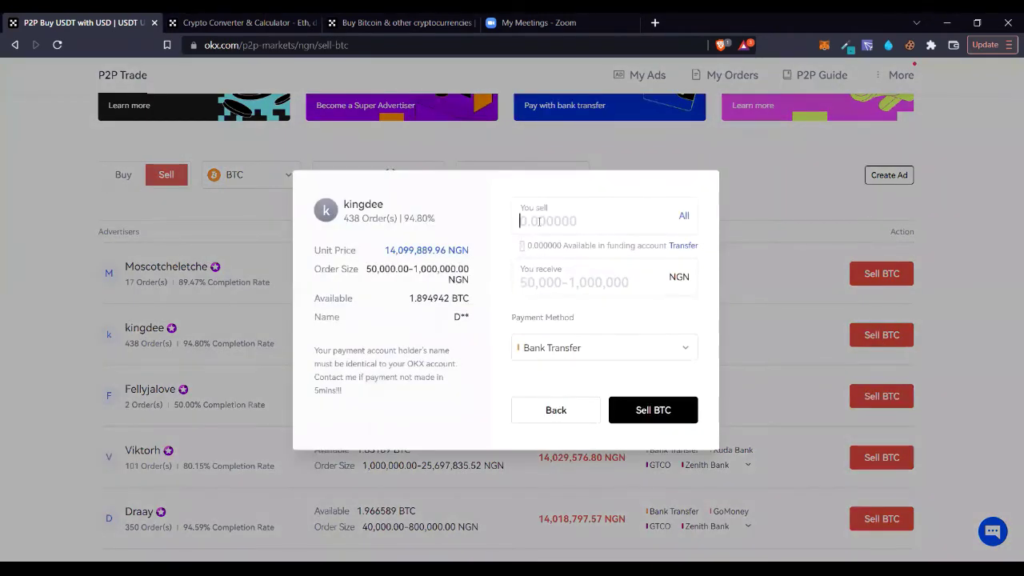
pyautogui.rightClick(539, 224)
pyautogui.click(573, 324)
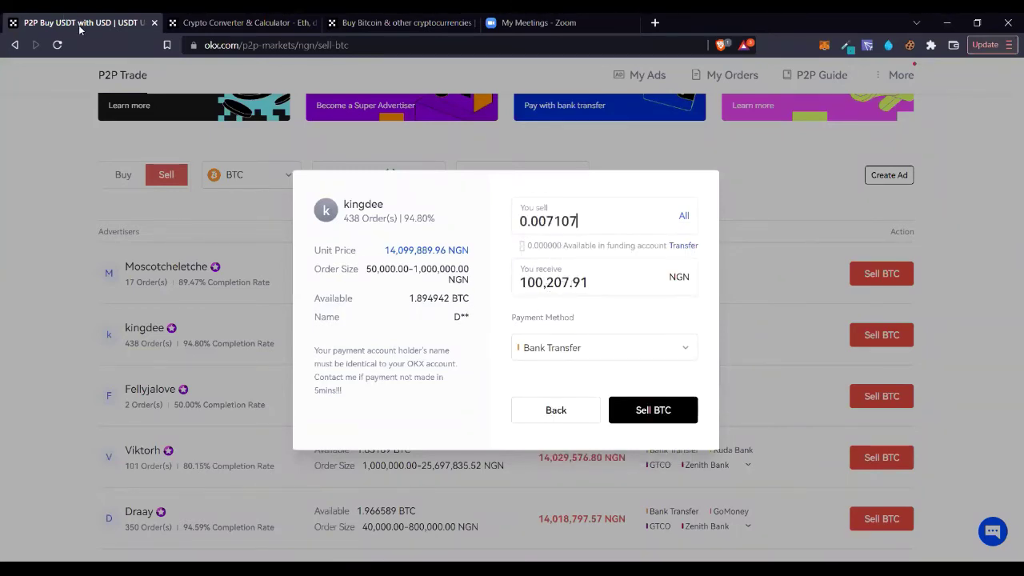
# On the Convert page, convert the full 135.51 USDT from the funding account to BTC and close the conversion summary.
pyautogui.click(253, 20)
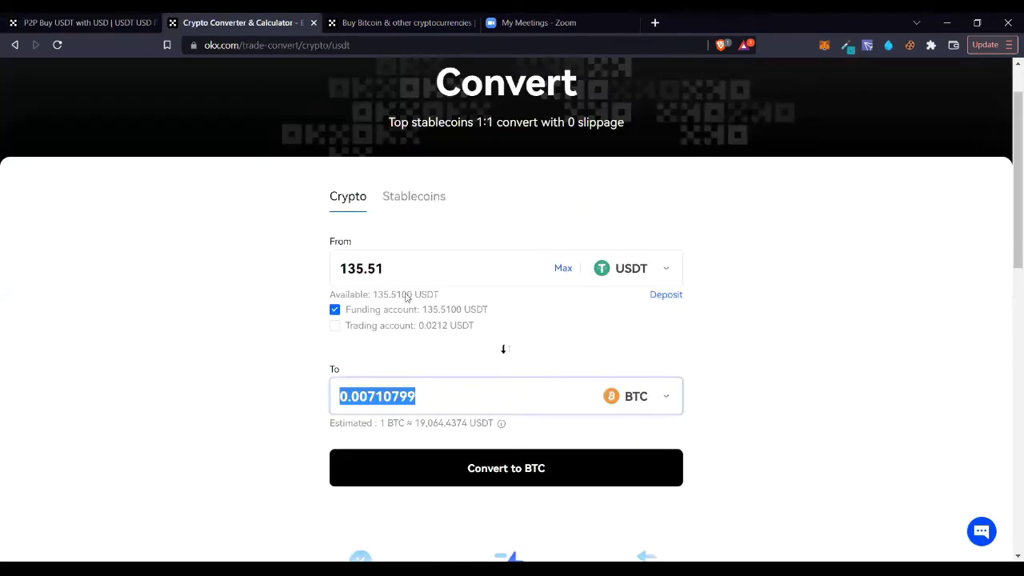
pyautogui.click(235, 384)
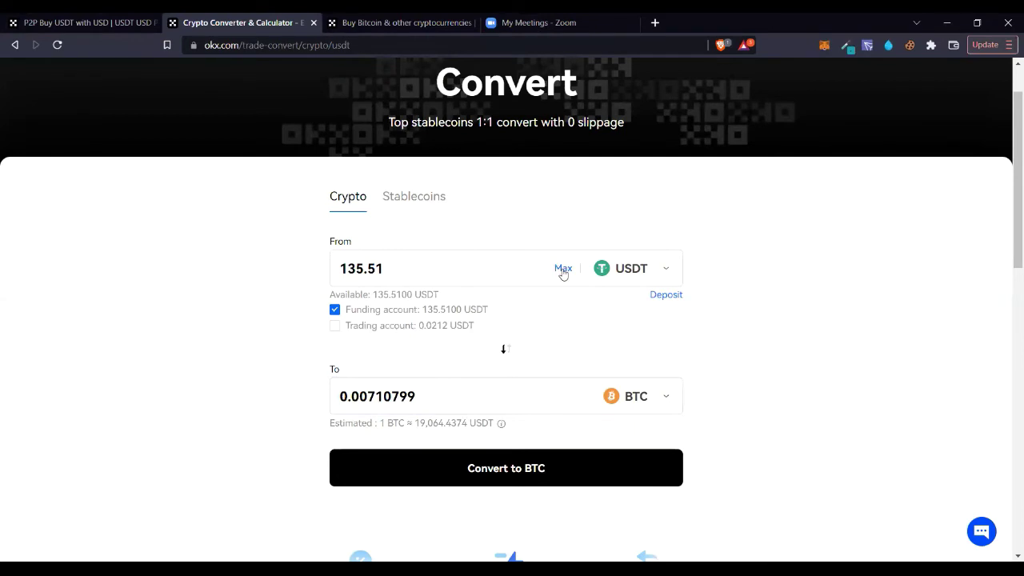
pyautogui.click(477, 477)
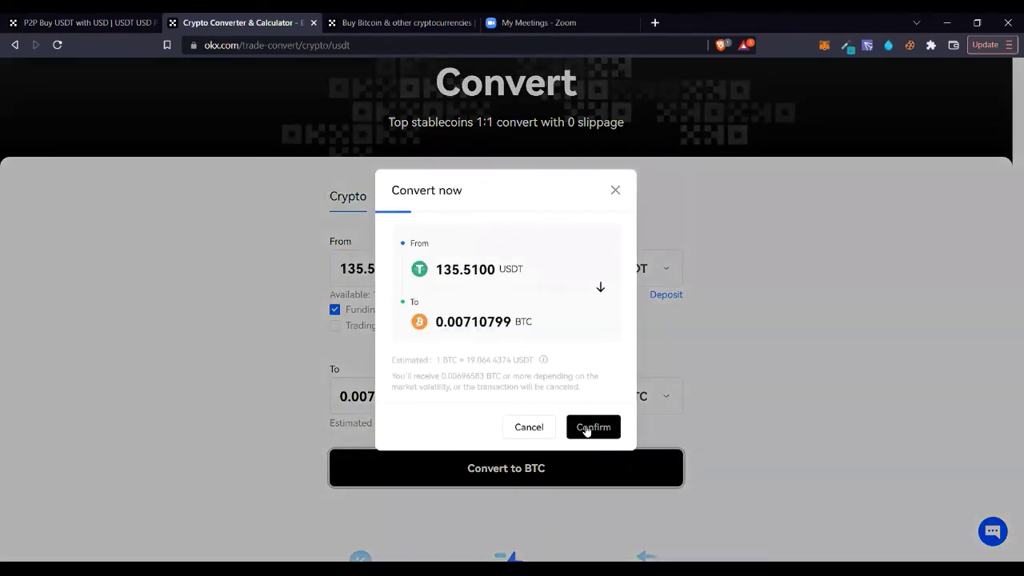
pyautogui.click(586, 431)
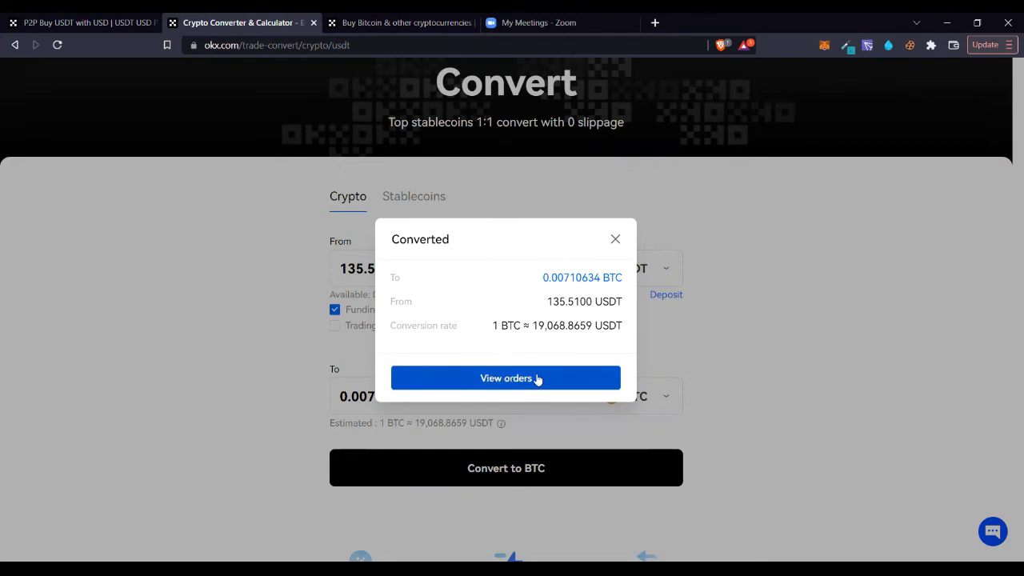
pyautogui.click(614, 241)
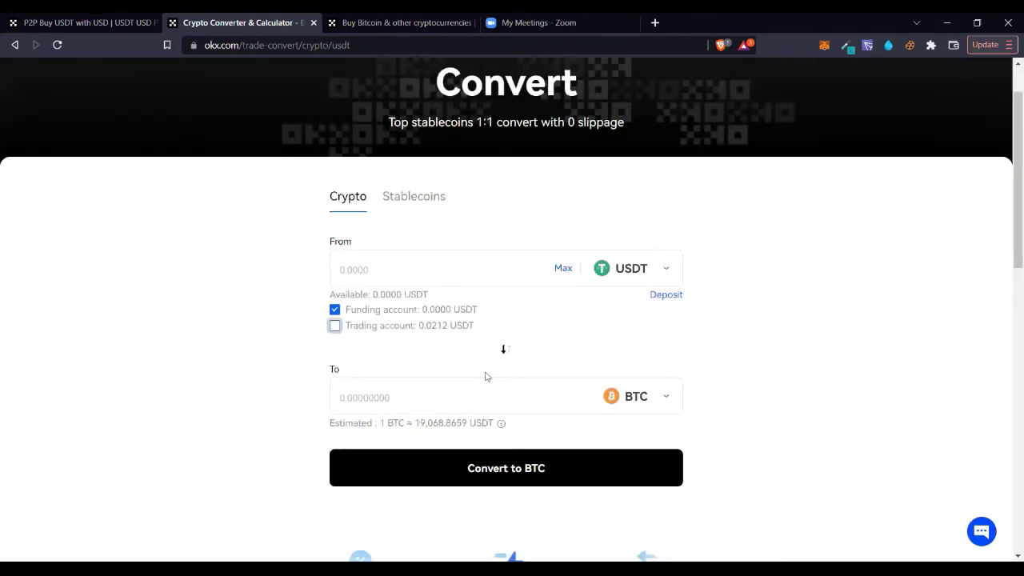
# Reverse the converter to BTC to USDT and fill in the full available BTC balance to compare it with the P2P sell form.
pyautogui.click(506, 350)
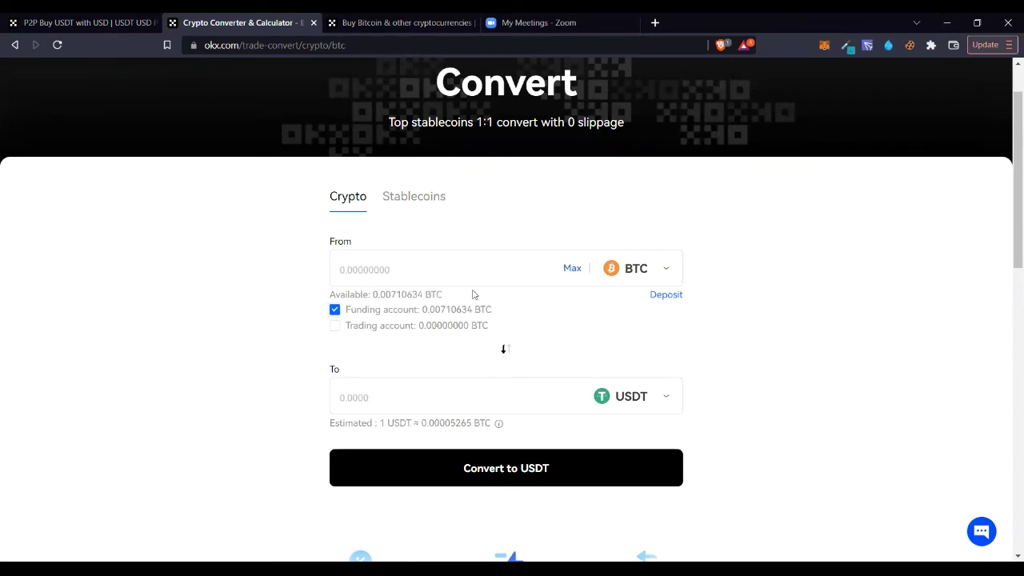
pyautogui.click(576, 272)
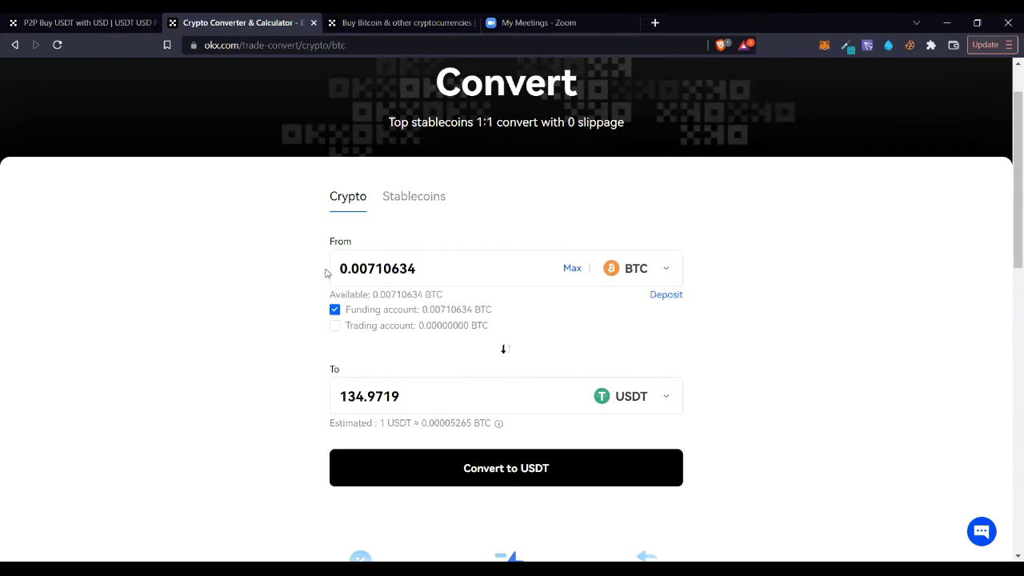
pyautogui.click(75, 22)
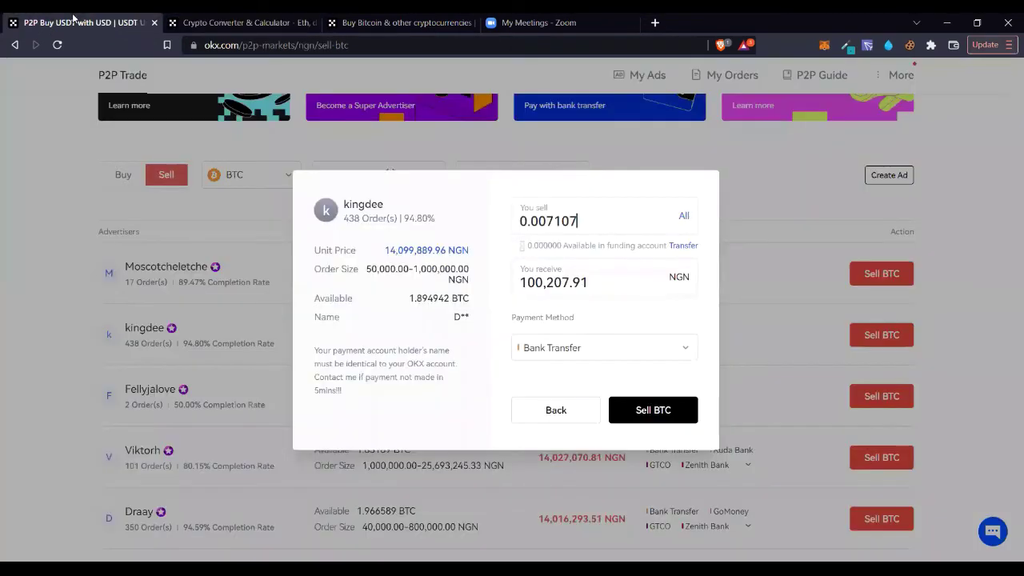
pyautogui.click(251, 19)
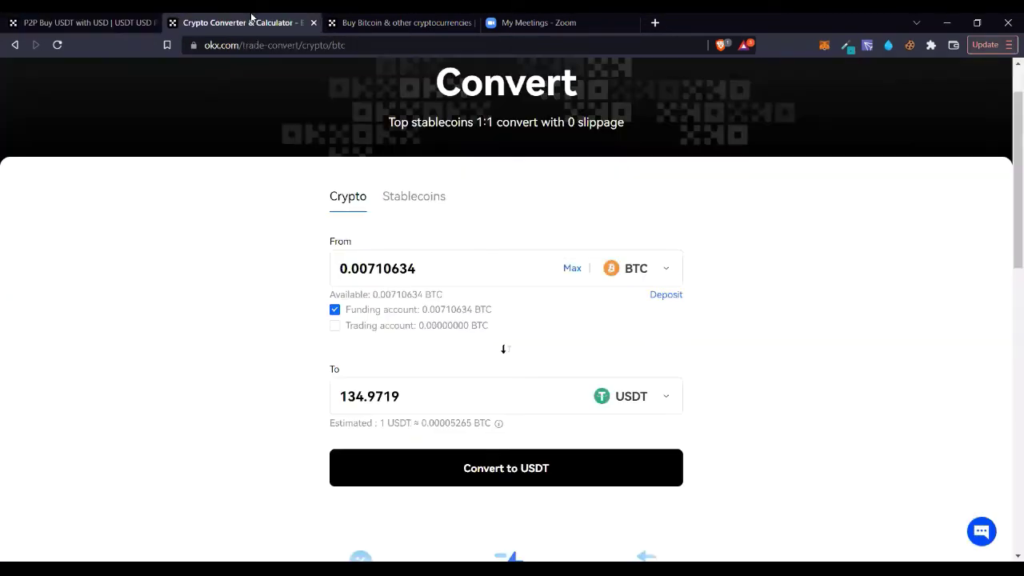
# On the P2P market, close the outdated form, reopen the BTC offer with the 50,000–1,000,000 NGN limit and fill in the full 0.007106 BTC balance.
pyautogui.click(134, 22)
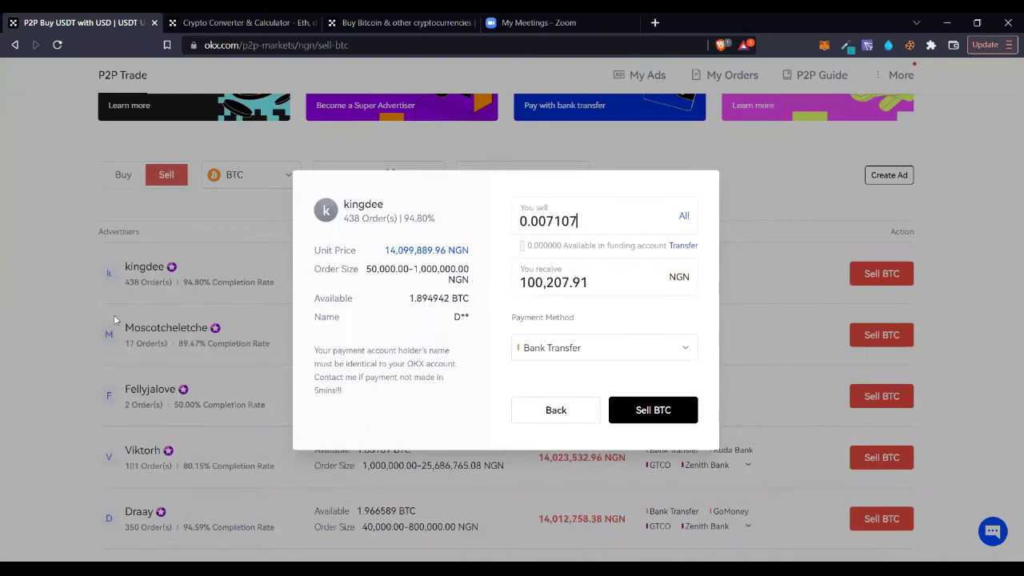
pyautogui.click(85, 317)
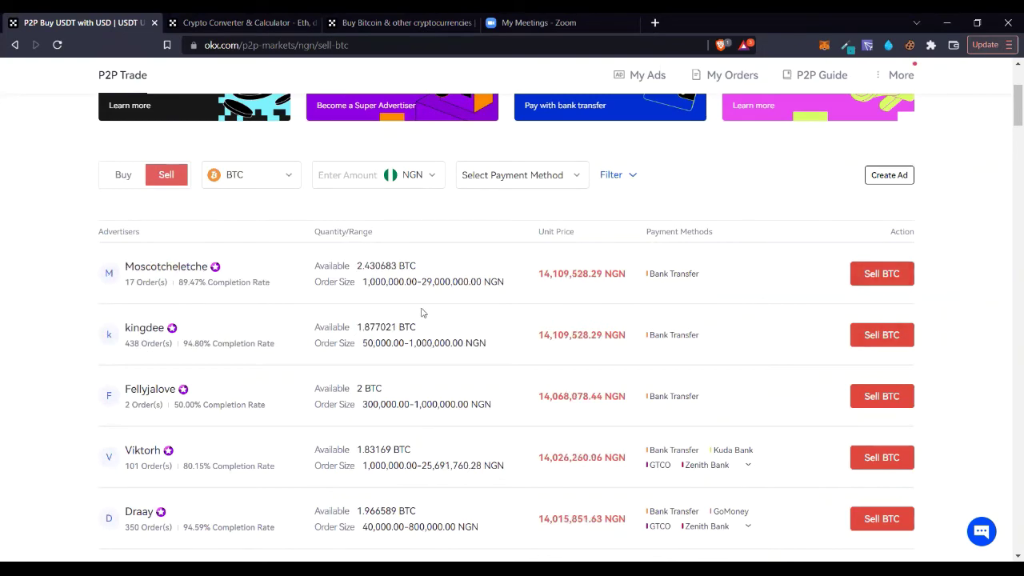
pyautogui.click(875, 336)
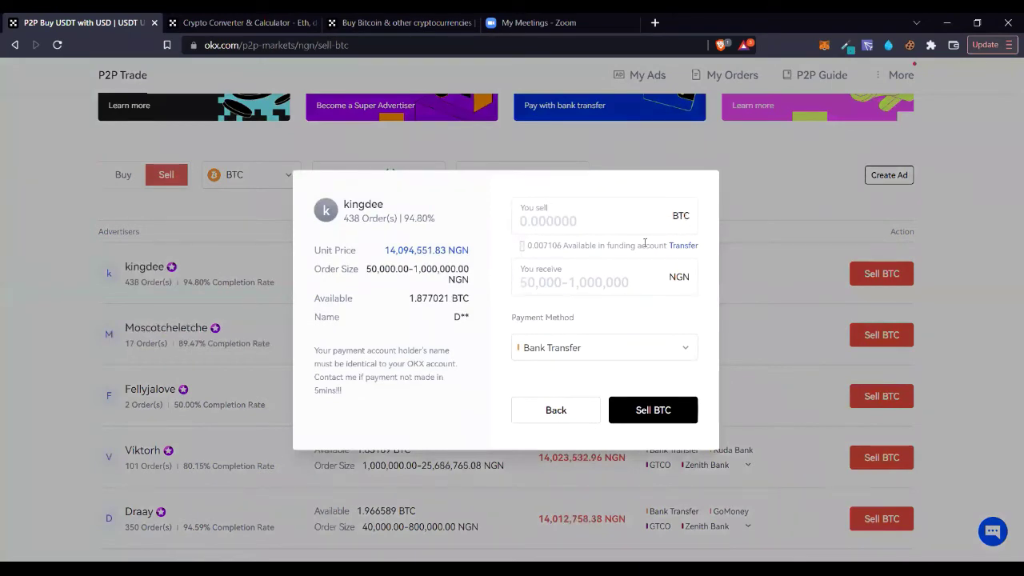
pyautogui.doubleClick(543, 246)
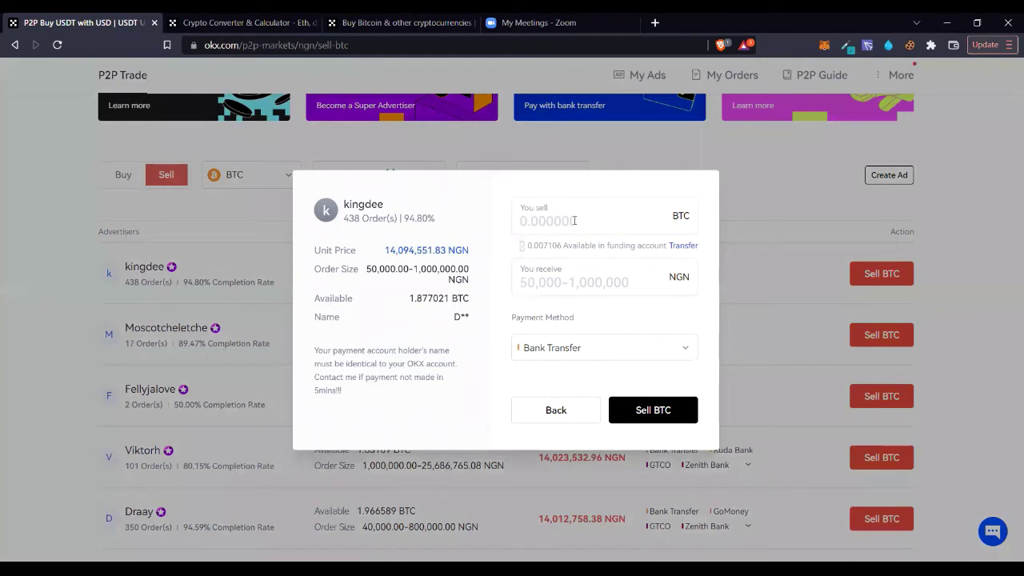
pyautogui.click(574, 221)
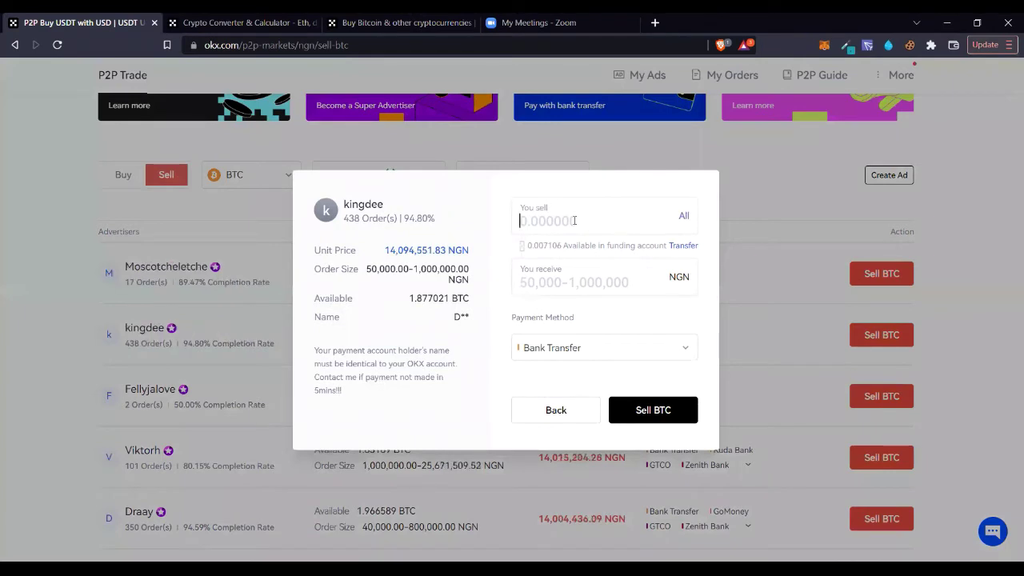
pyautogui.click(686, 215)
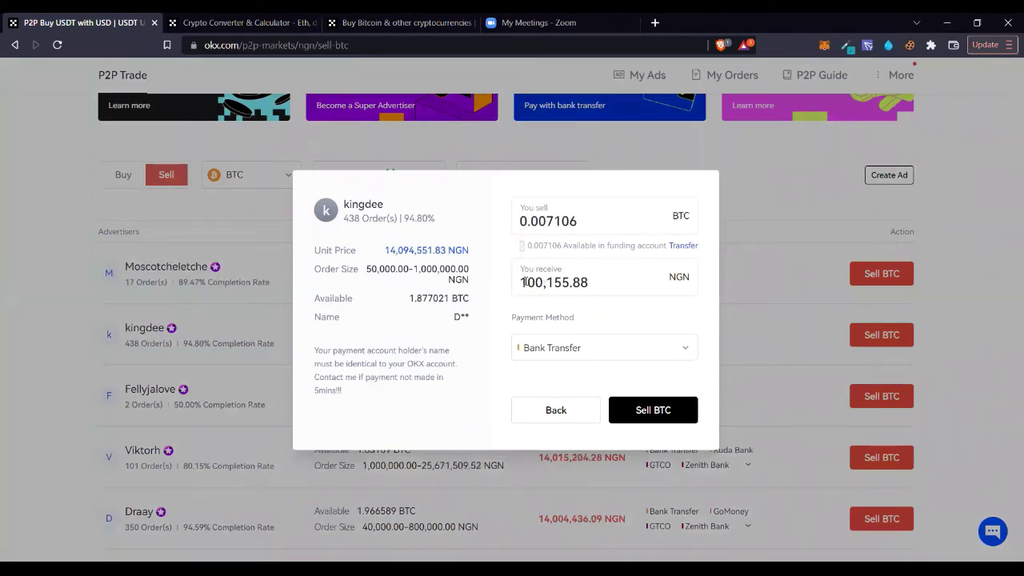
# Examine the naira payout for the BTC sale, highlighting the amount above the round hundred thousand.
pyautogui.moveTo(525, 282); pyautogui.dragTo(590, 282)
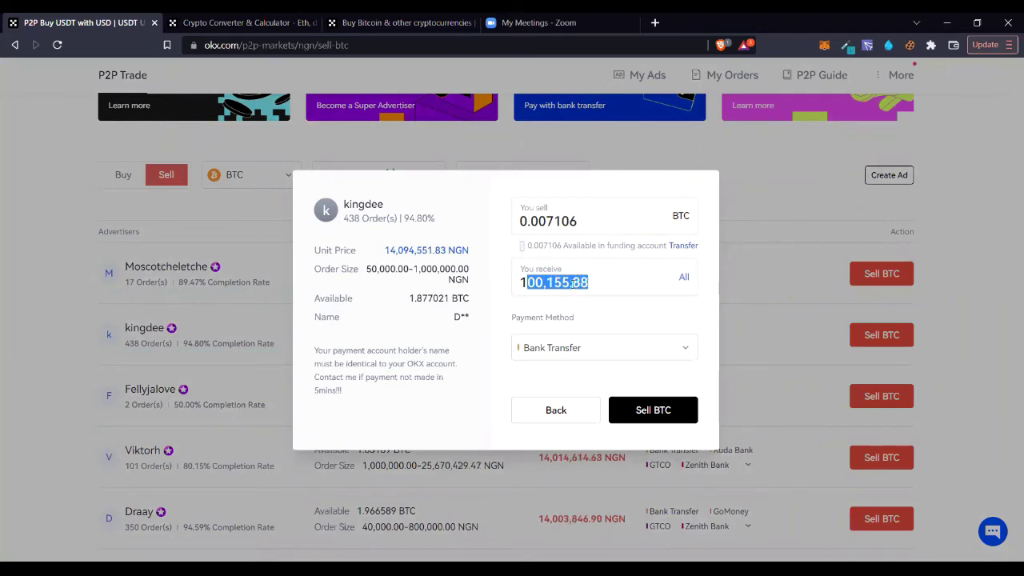
pyautogui.press('Left')
pyautogui.moveTo(520, 282); pyautogui.dragTo(583, 278)
pyautogui.click(581, 281)
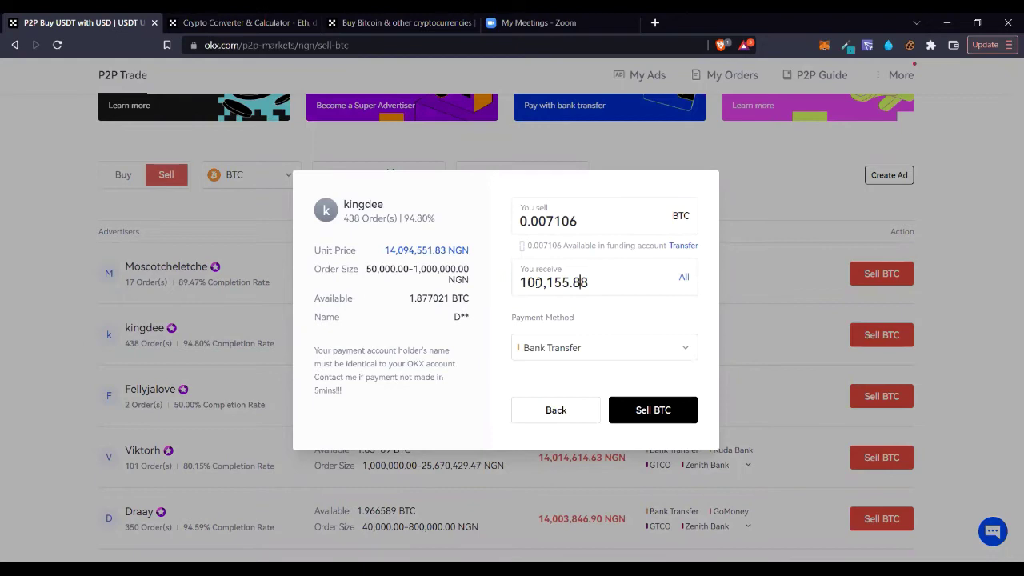
pyautogui.moveTo(534, 282); pyautogui.dragTo(586, 282)
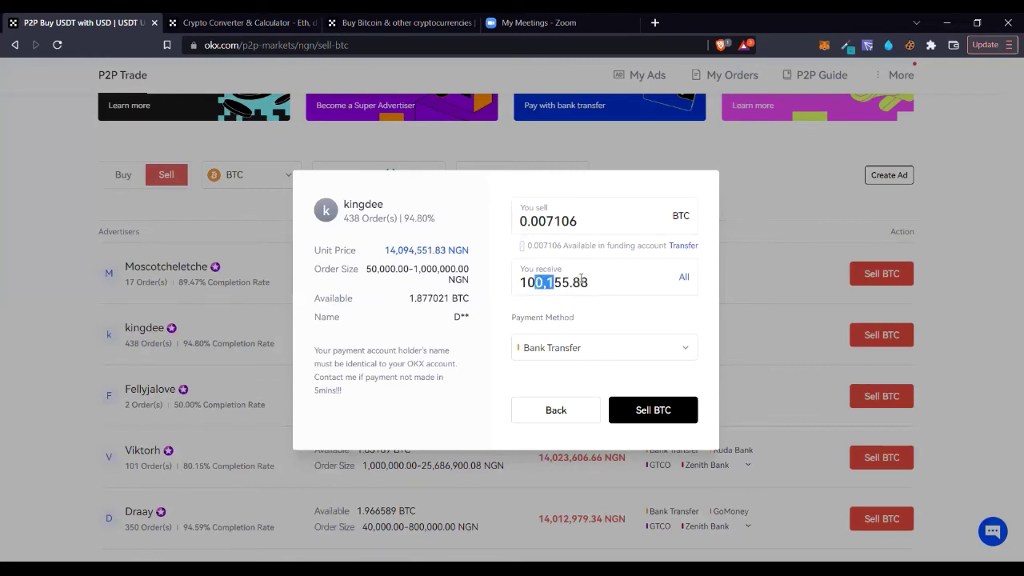
pyautogui.moveTo(580, 278); pyautogui.dragTo(589, 282)
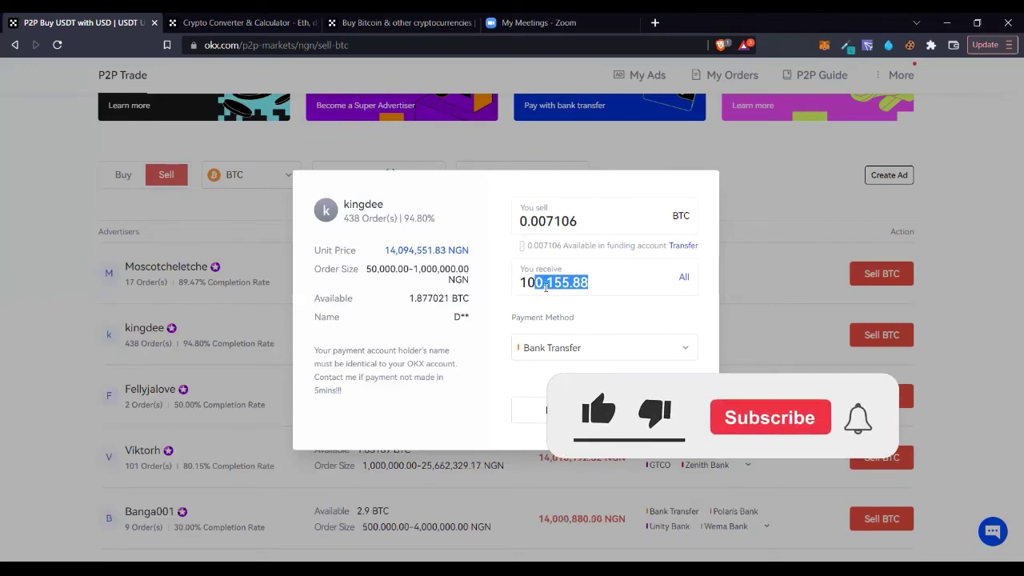
pyautogui.click(535, 284)
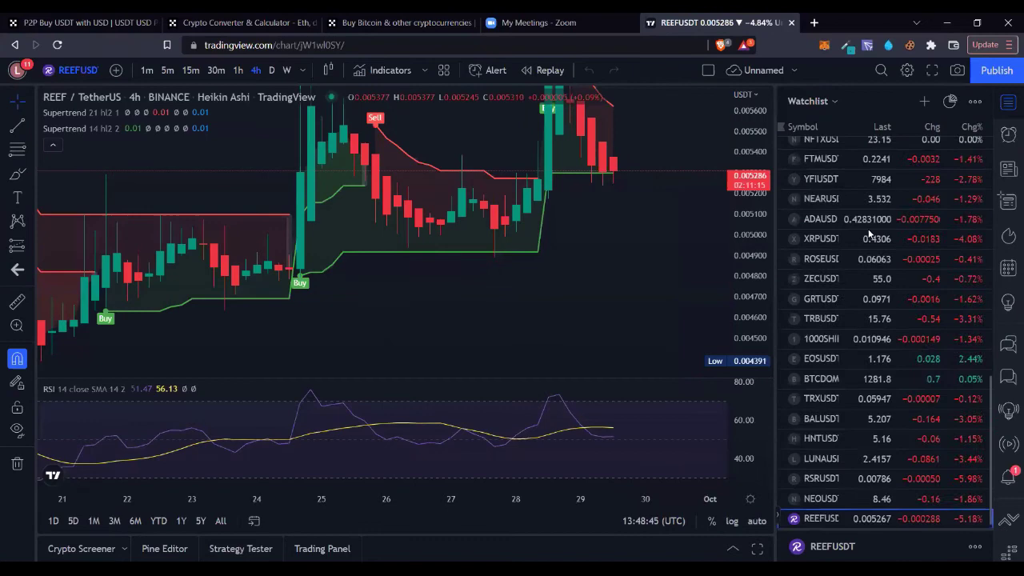
# On the TradingView page, open the BTCUSDT chart from the watchlist and change the chart type to Candles.
pyautogui.scroll(10, 866, 238)
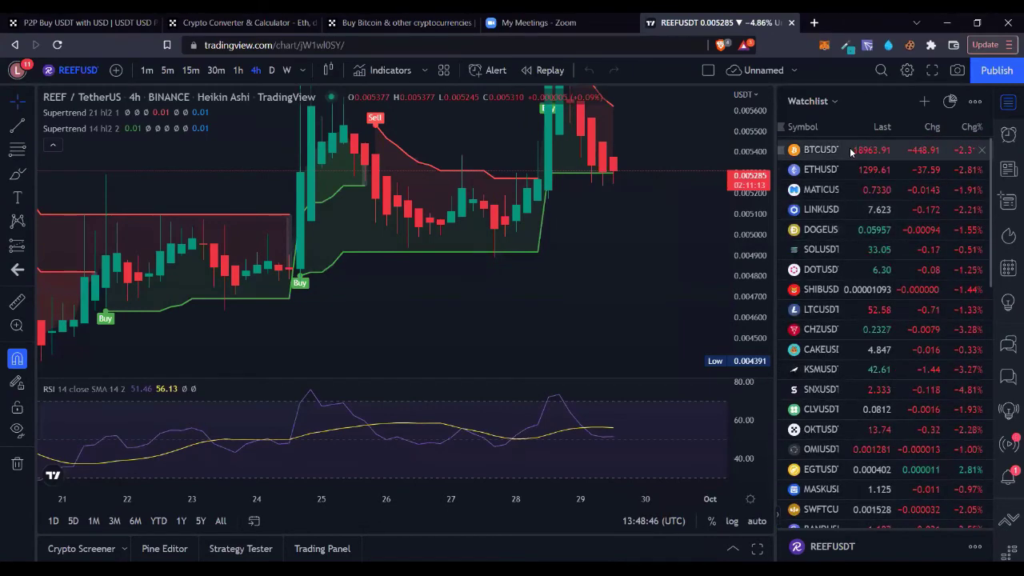
pyautogui.click(860, 150)
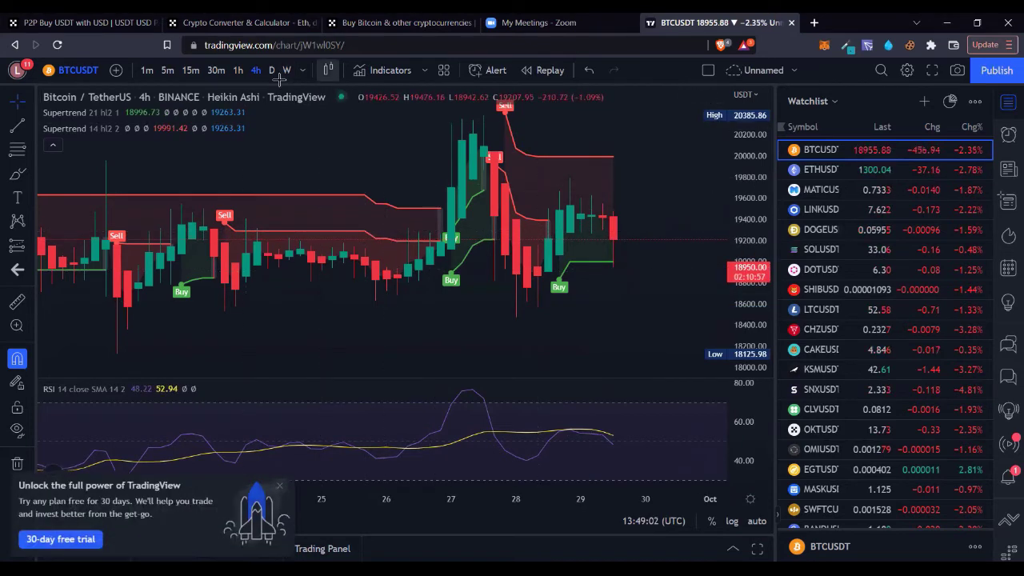
pyautogui.click(328, 69)
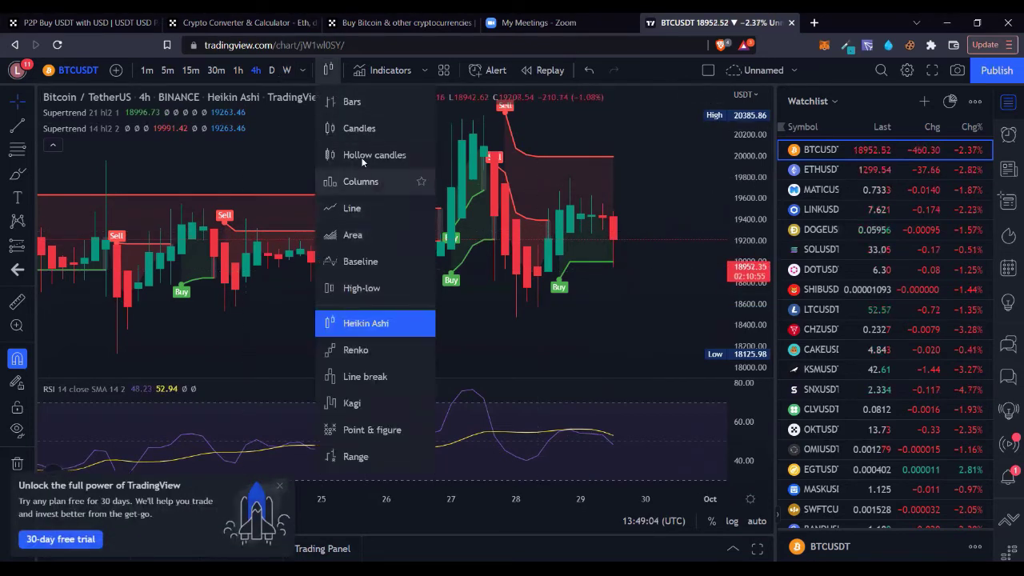
pyautogui.click(356, 125)
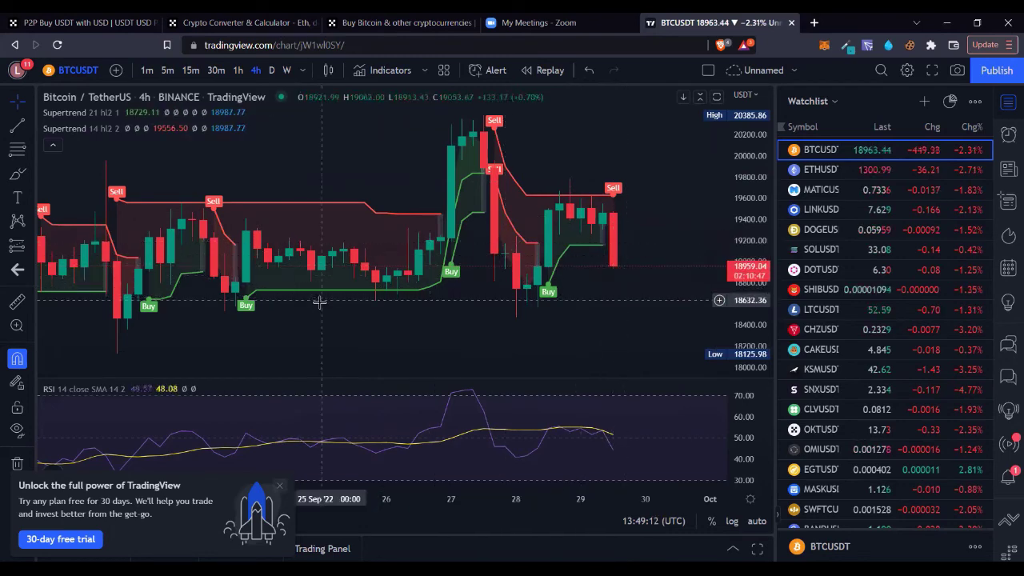
pyautogui.scroll(2, 318, 299)
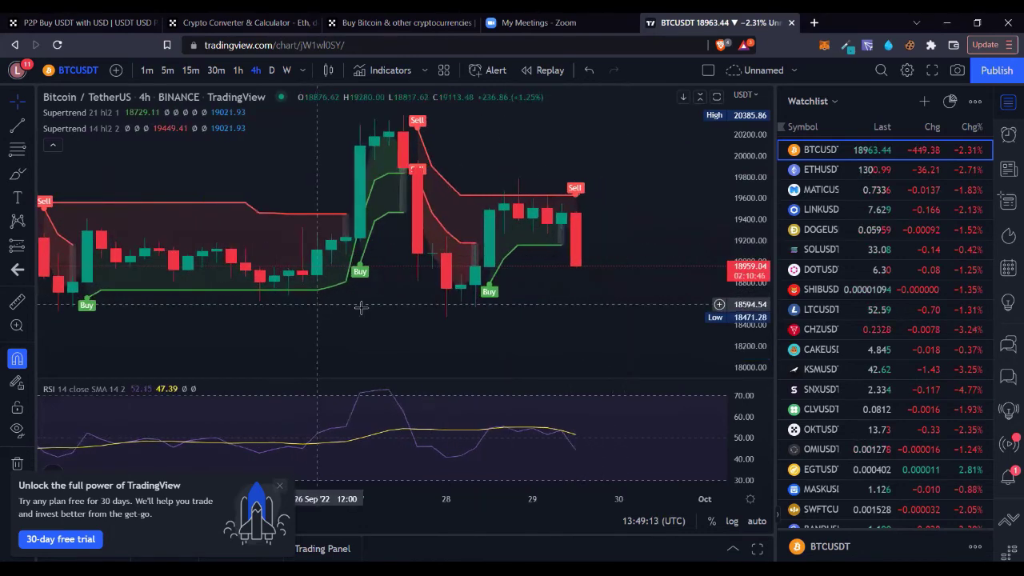
# Review the BTC amount in the OKX converter and its payout in the P2P sell form, and close the form without selling.
pyautogui.click(203, 18)
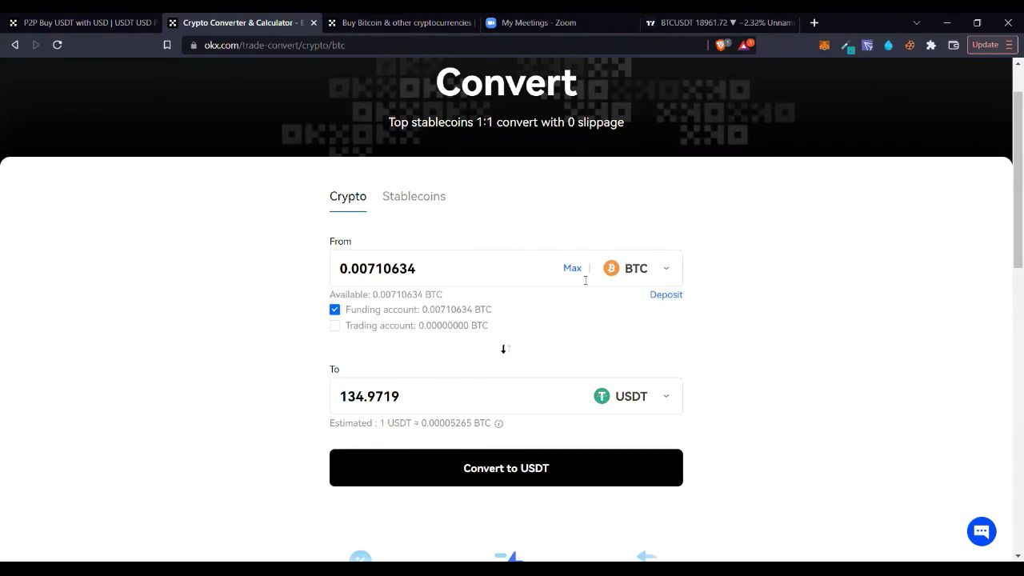
pyautogui.click(102, 23)
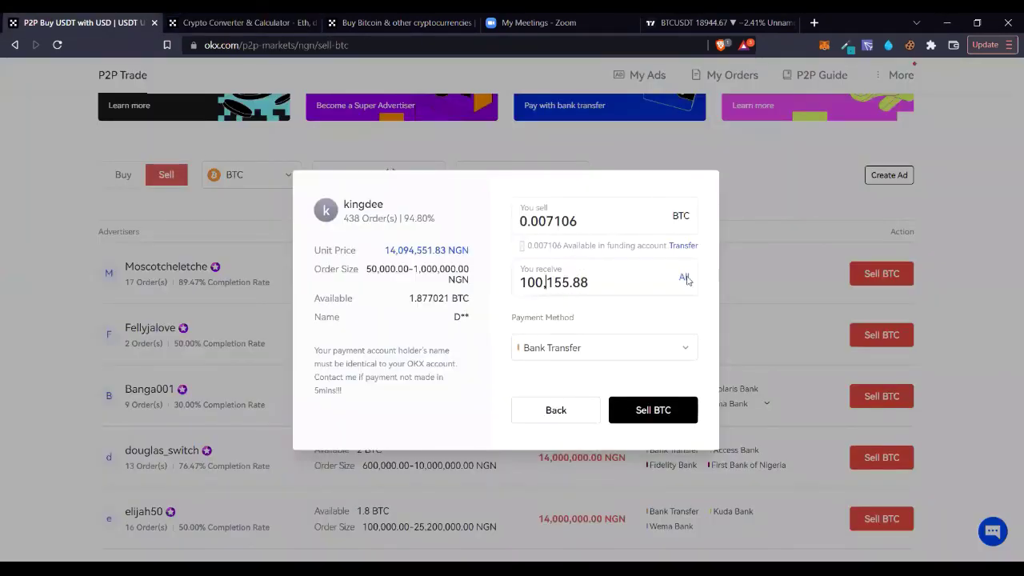
pyautogui.click(758, 176)
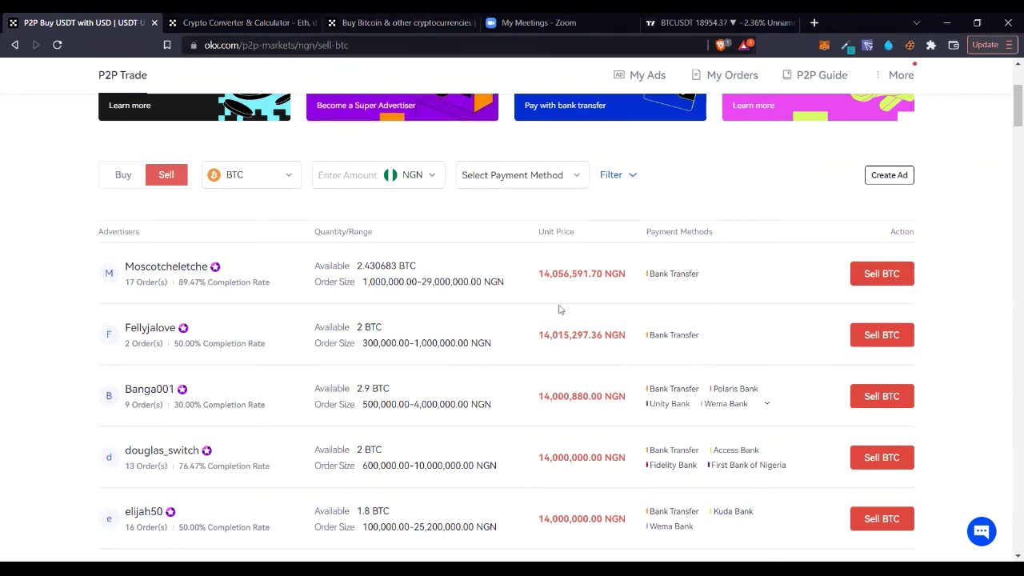
# Back on the TradingView BTCUSDT chart, set the 5-minute timeframe, hide both Supertrend indicators and examine the recent price movement.
pyautogui.hotkey('ctrl', '5')
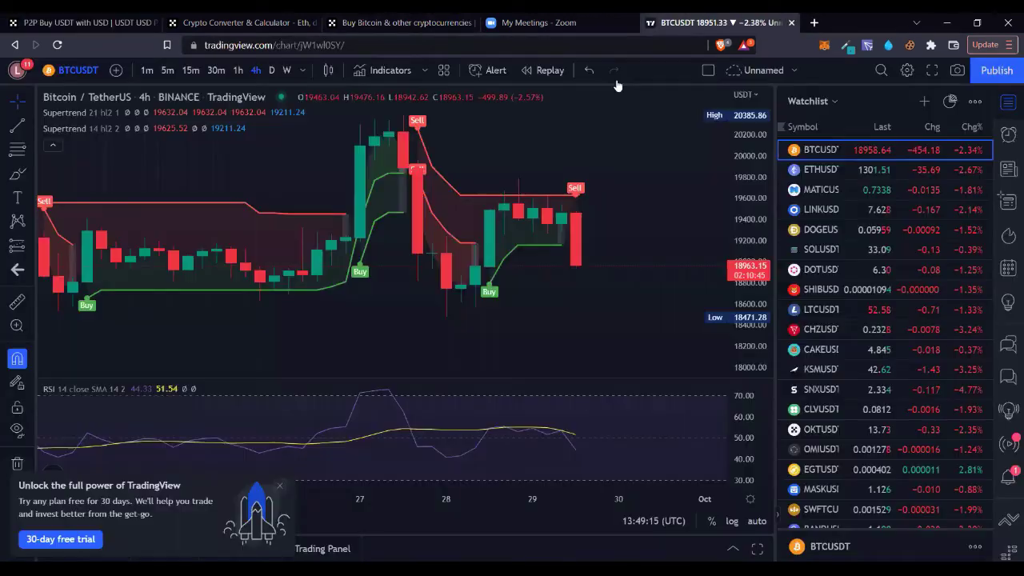
pyautogui.click(169, 79)
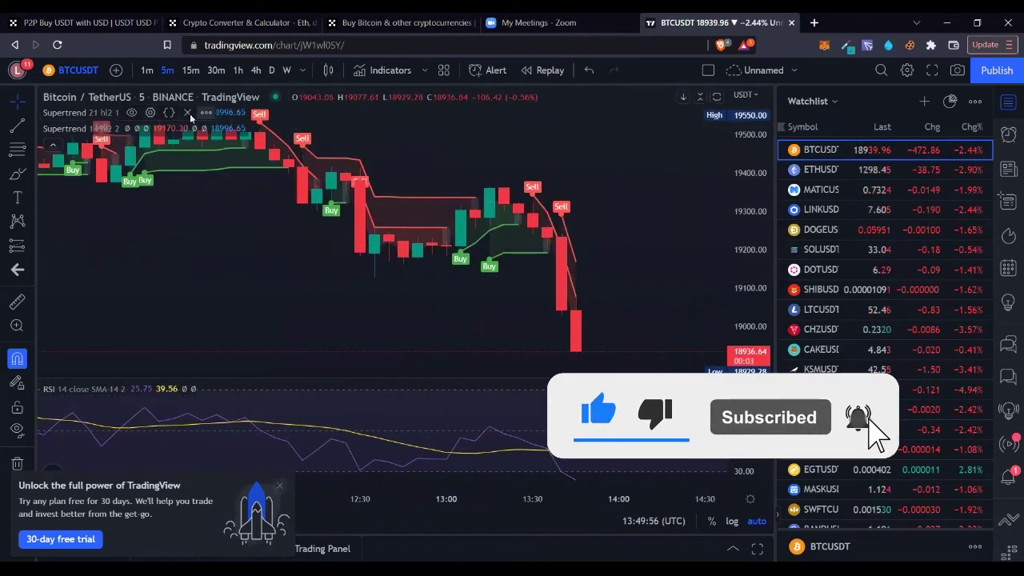
pyautogui.click(130, 112)
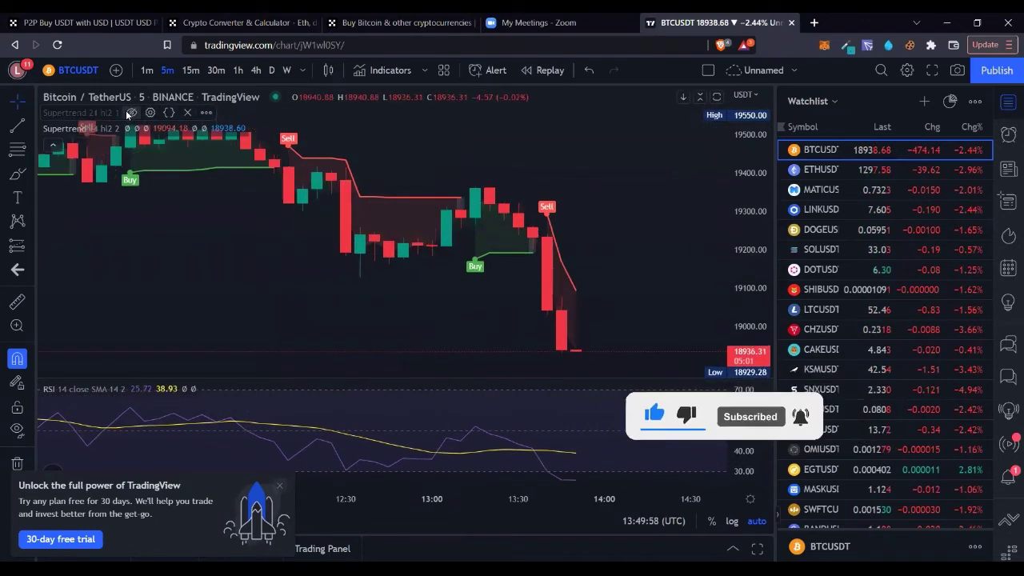
pyautogui.click(131, 129)
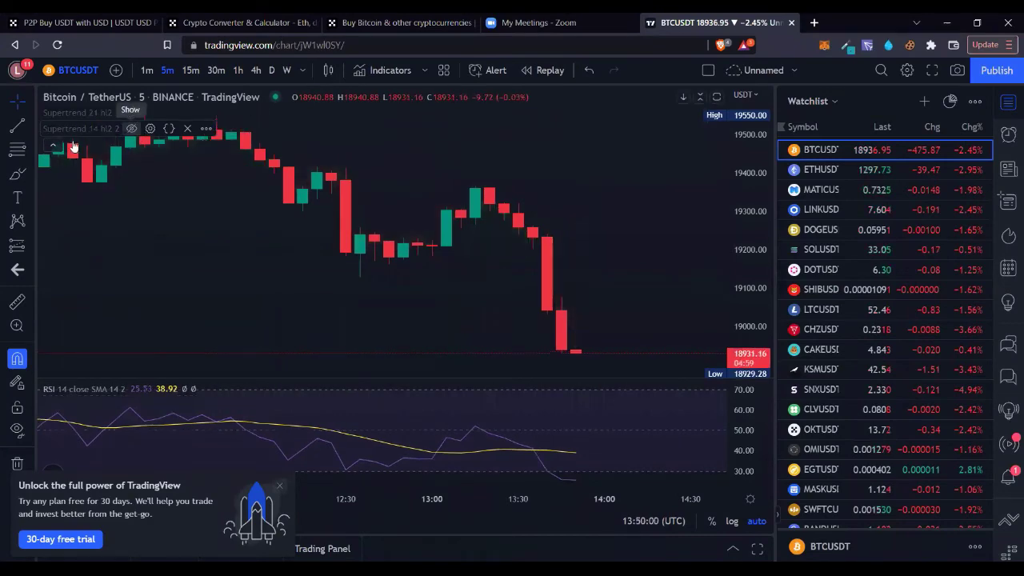
pyautogui.scroll(-5, 328, 274)
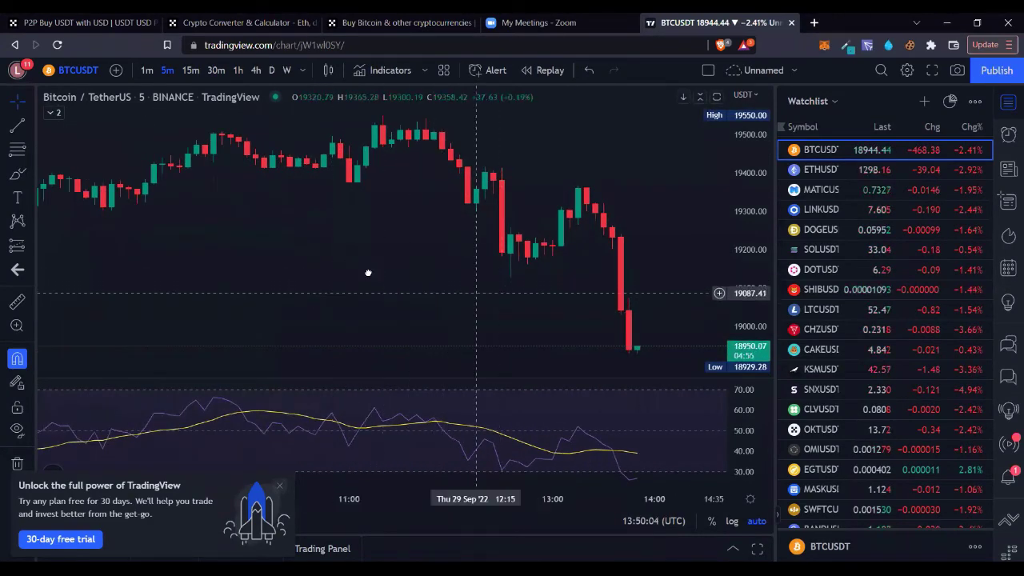
pyautogui.moveTo(365, 275); pyautogui.dragTo(275, 270)
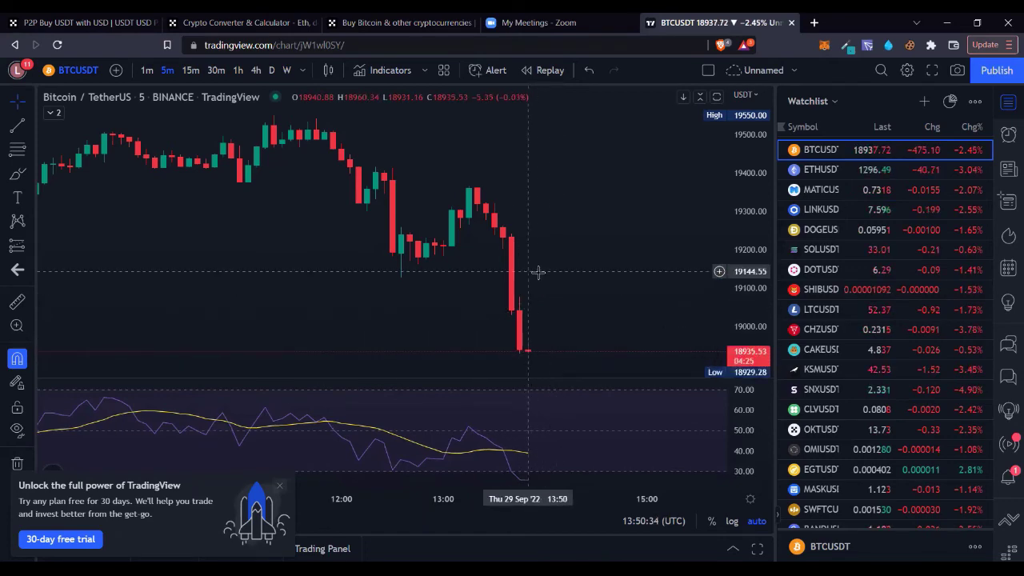
pyautogui.scroll(-3, 539, 275)
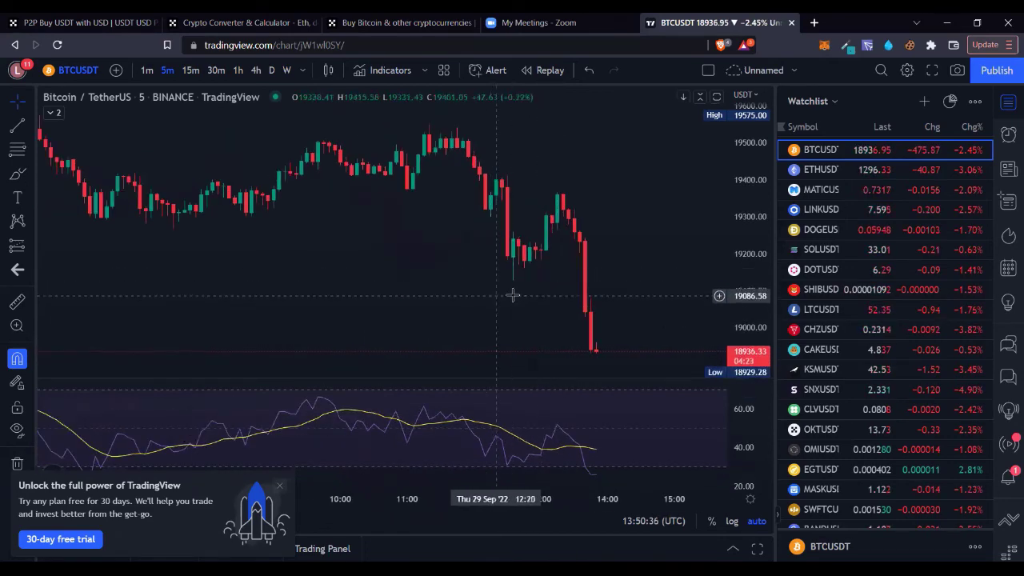
# Check the BTC price on a wider chart view and the OKX converter, and highlight an order-size range among the P2P sell offers.
pyautogui.scroll(-1, 512, 303)
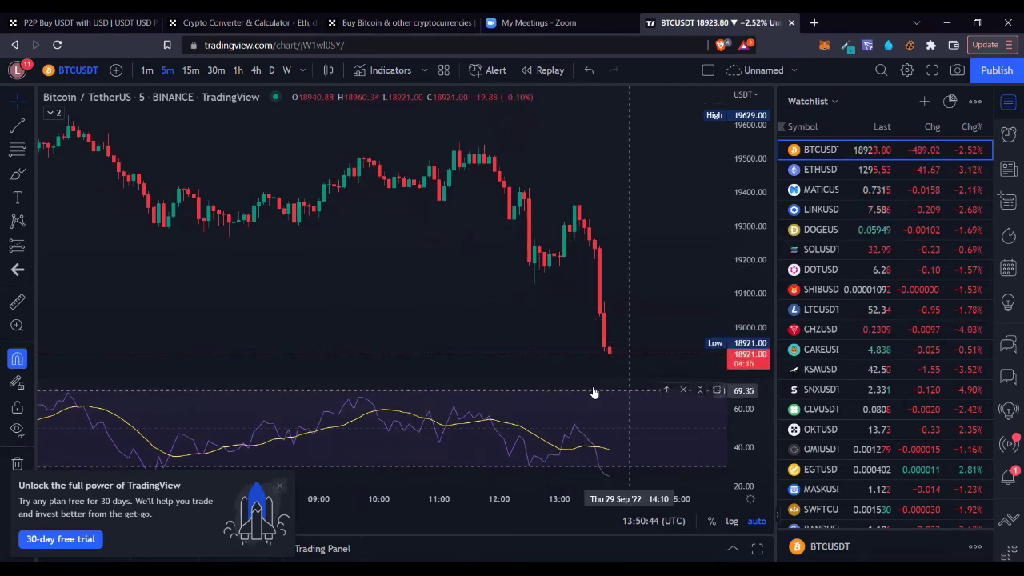
pyautogui.click(206, 19)
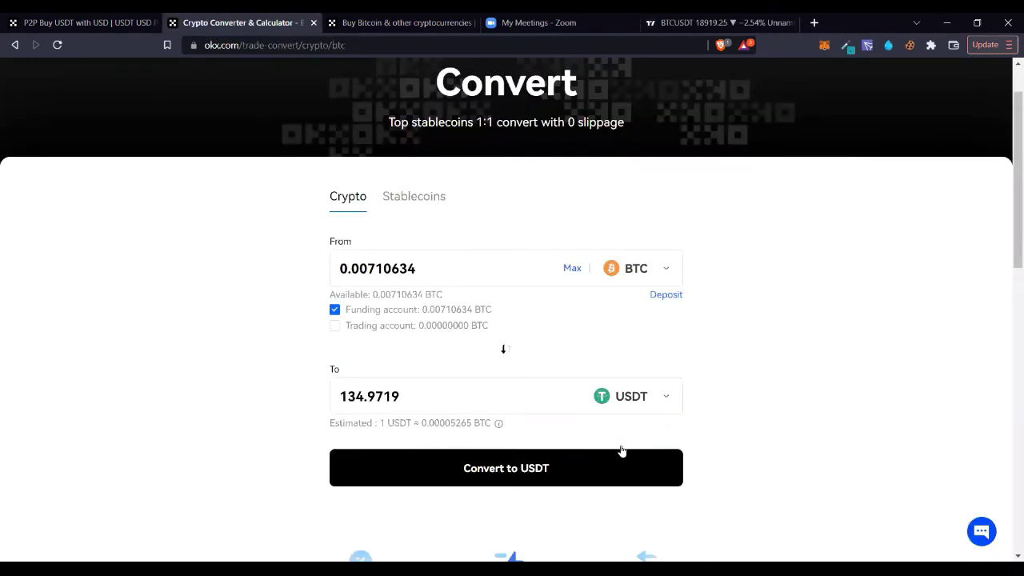
pyautogui.click(56, 26)
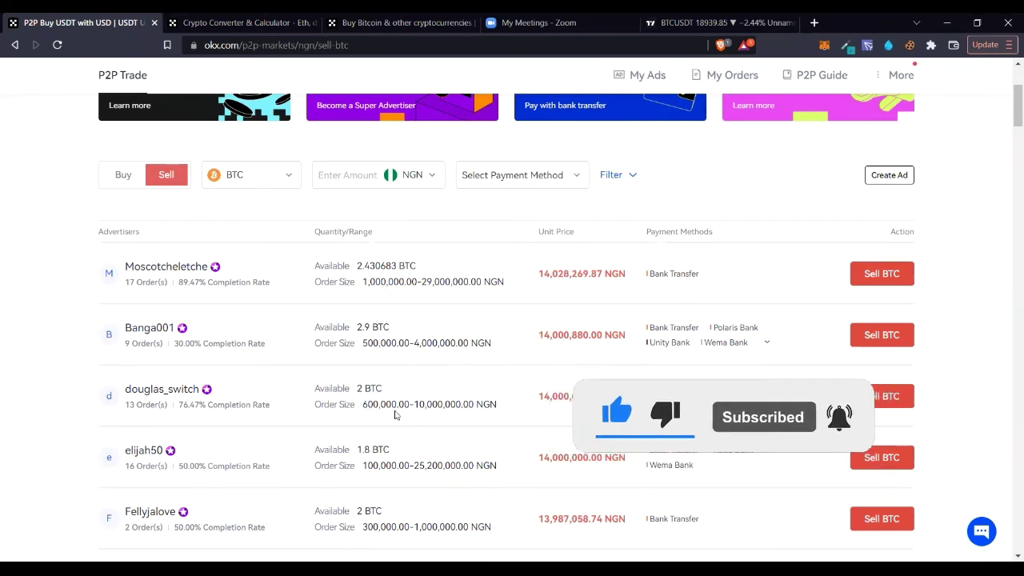
pyautogui.moveTo(363, 404); pyautogui.dragTo(397, 404)
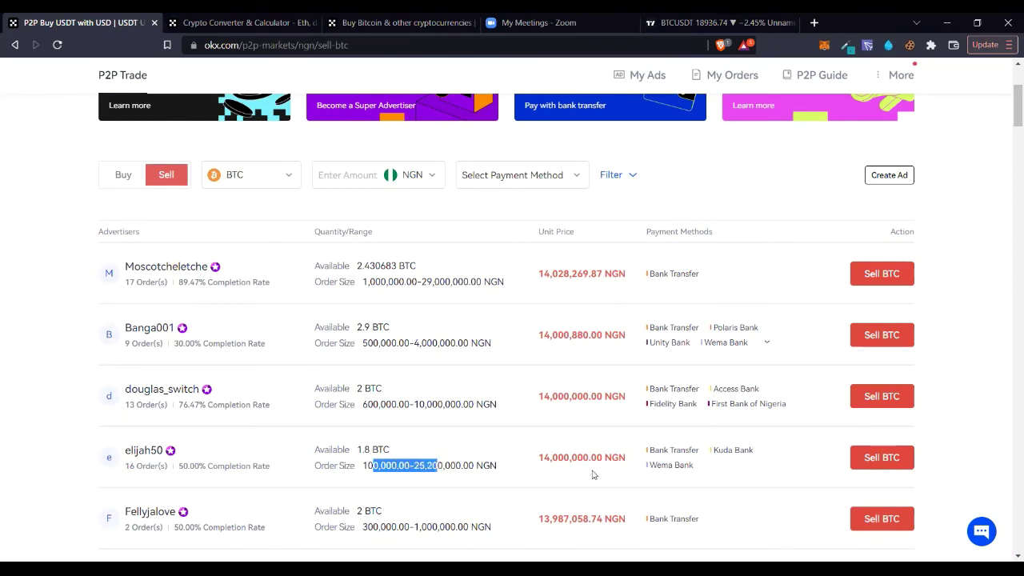
# Open the sell form for the 14,000,000 NGN offer with the 100,000–25,200,000 NGN order size and enter all available BTC.
pyautogui.click(881, 458)
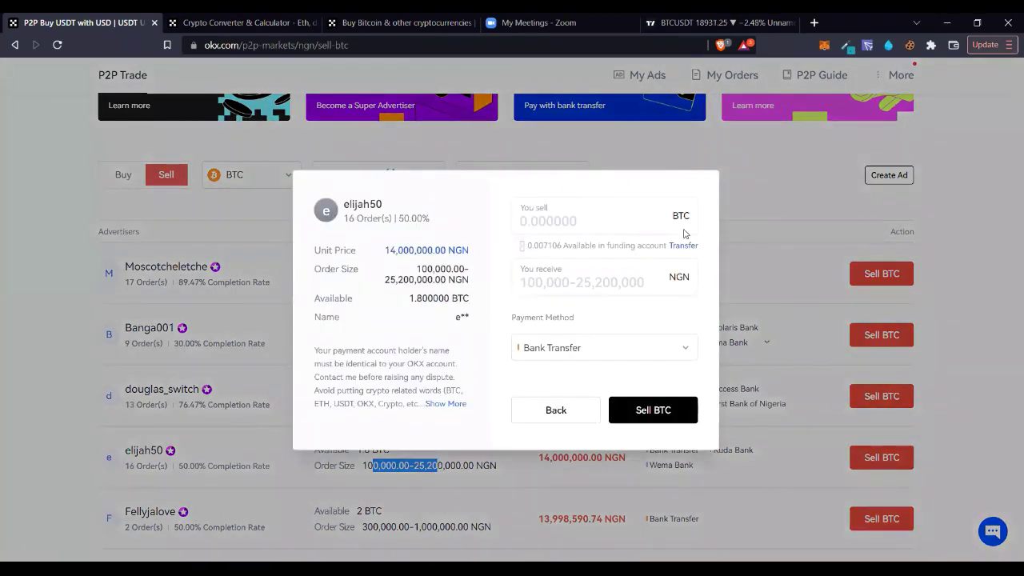
pyautogui.click(657, 214)
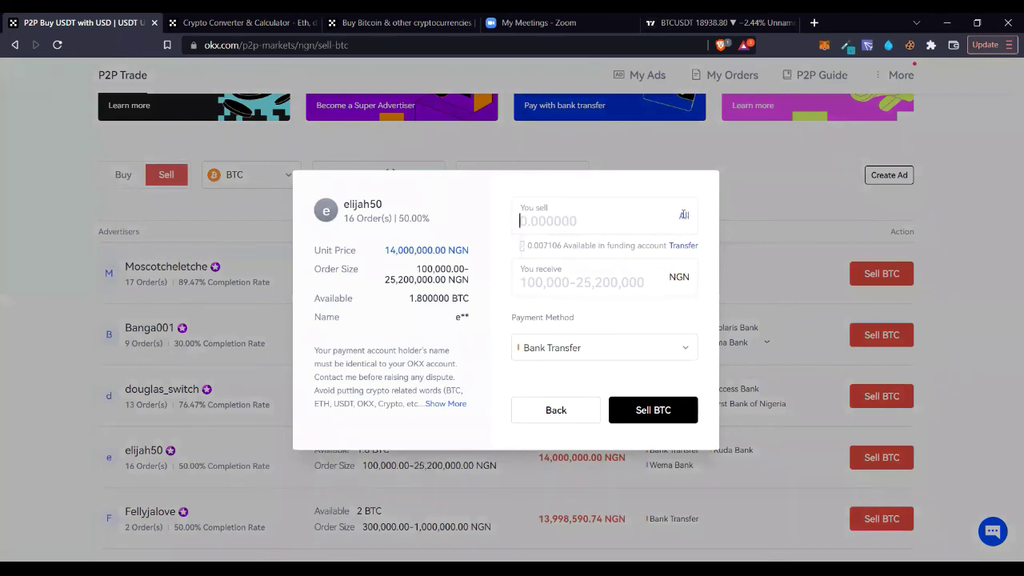
pyautogui.click(684, 215)
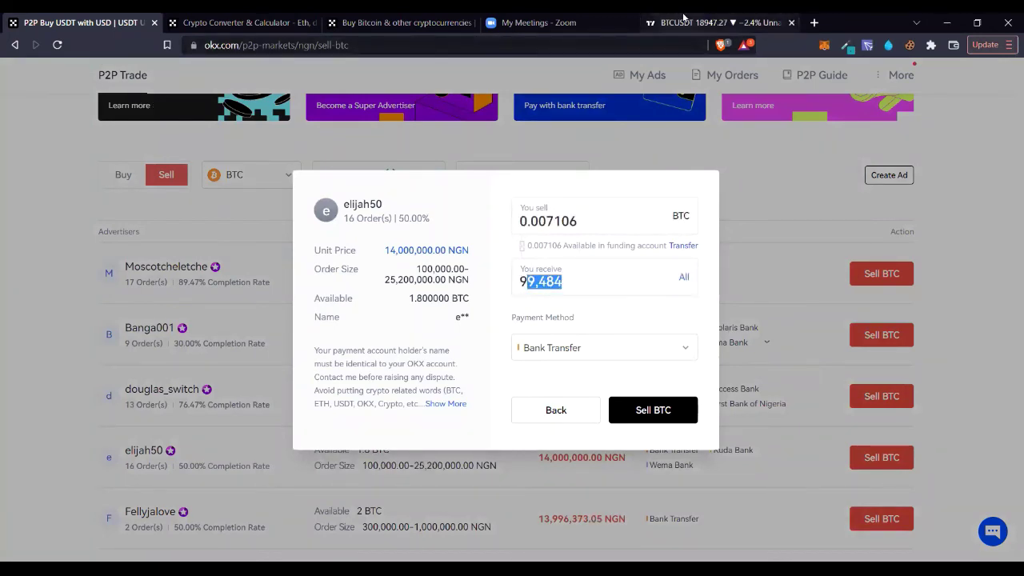
# Compare the TradingView BTCUSDT chart with the naira payout in the OKX P2P sell form, and view the HNTUSDT chart on TradingView.
pyautogui.click(720, 23)
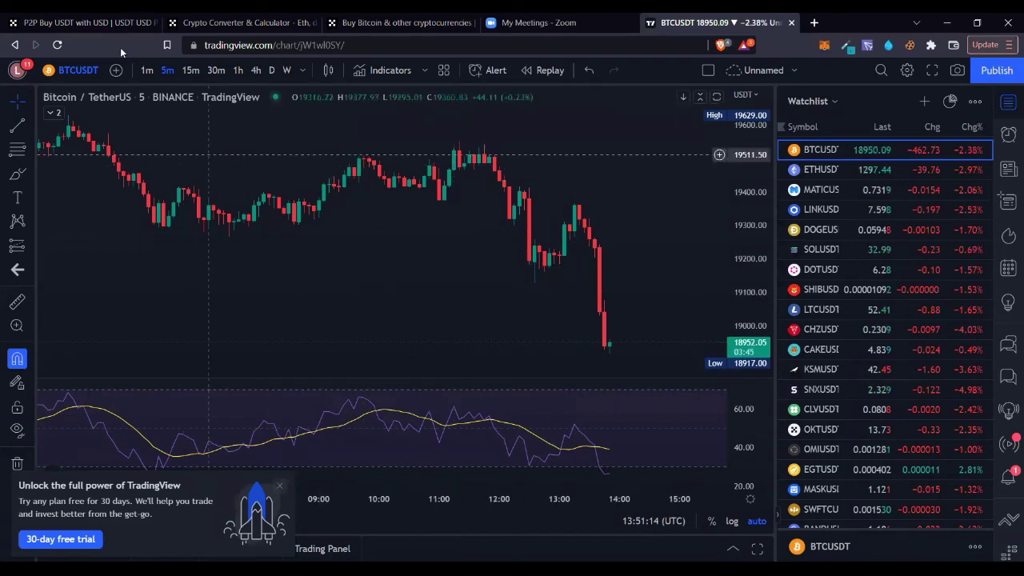
pyautogui.click(60, 21)
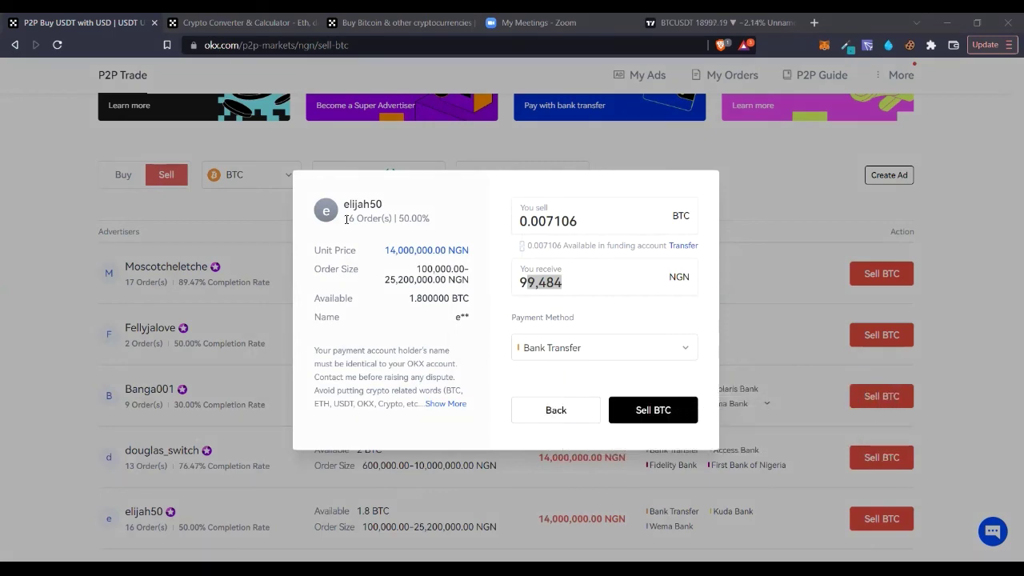
pyautogui.click(720, 22)
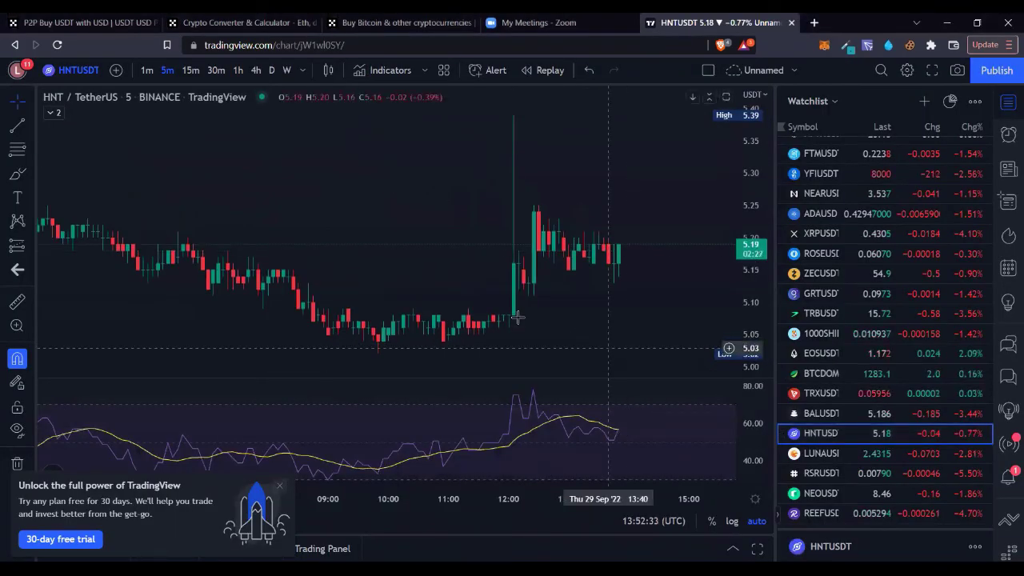